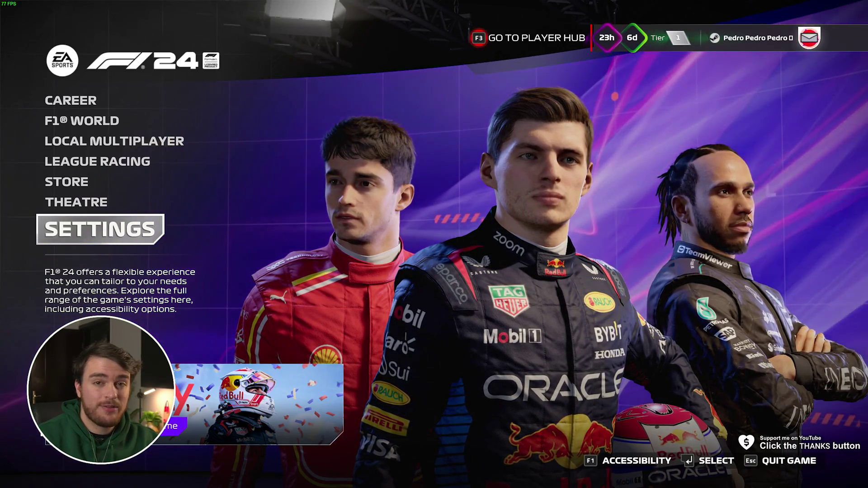
Go from the main menu into Graphics Settings and highlight the Video Mode entry
key(Return)
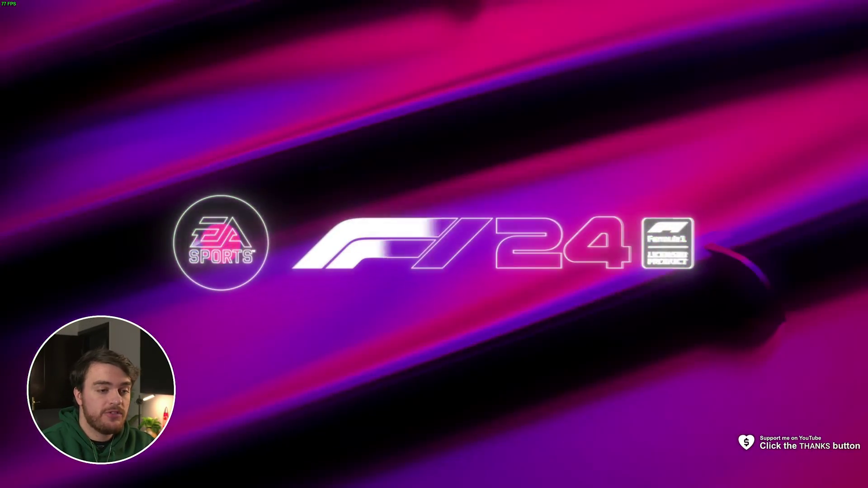
key(Right)
key(Return)
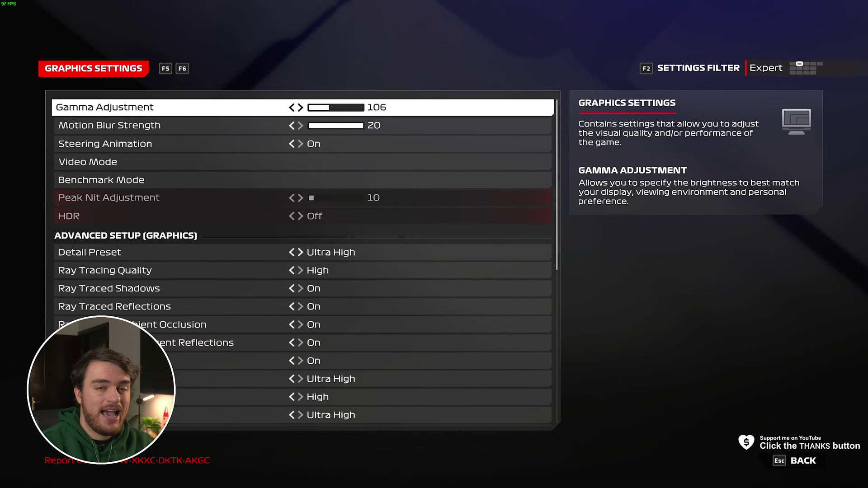
key(Down)
key(Down)
key(Down)
In Video Mode, try Windowed (Fullscreen) display mode, then revert to Fullscreen
key(Return)
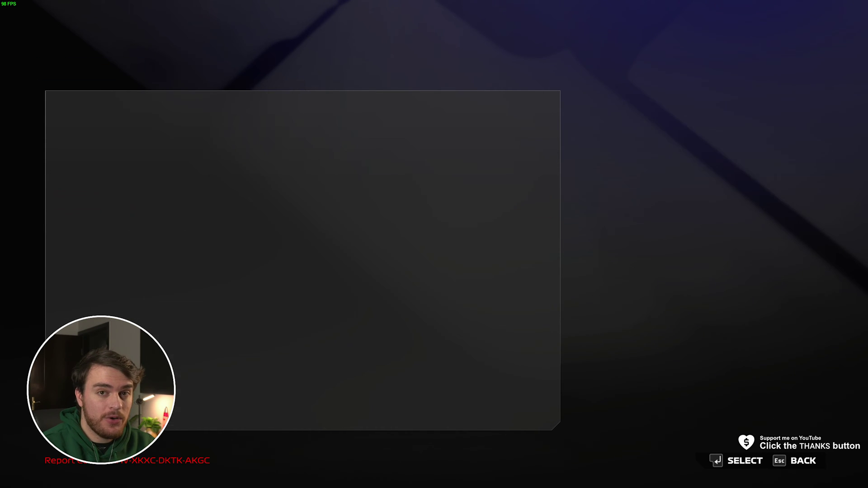
key(Down)
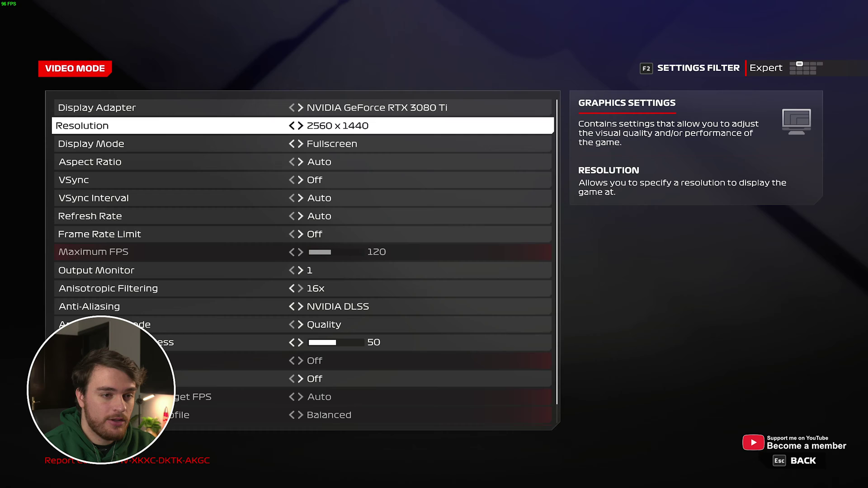
key(Down)
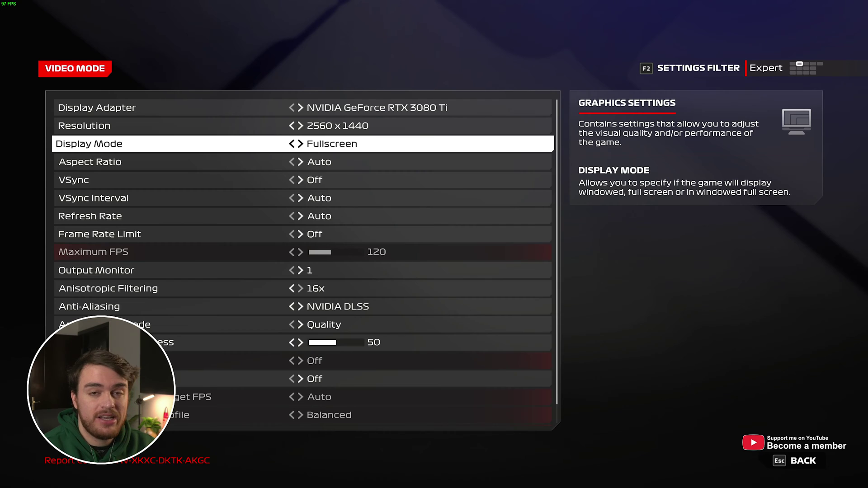
key(Right)
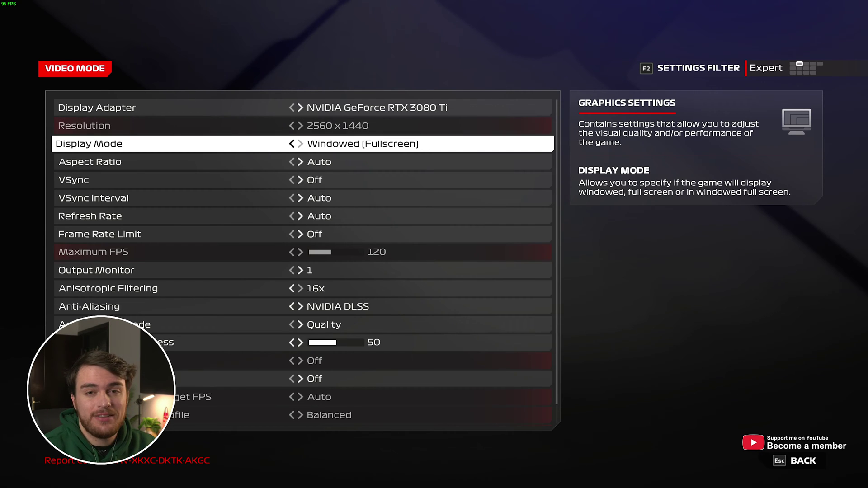
key(Left)
Change the refresh rate from Auto to 120Hz
key(Up)
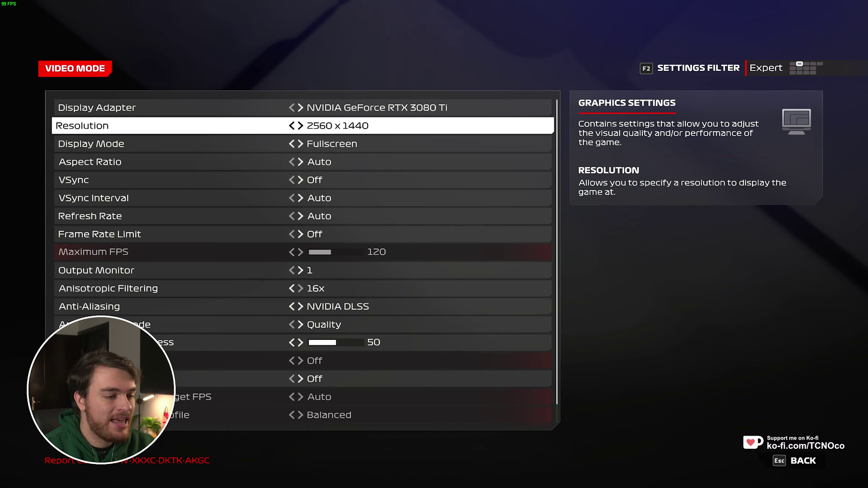
key(Down)
key(Down)
key(Down)
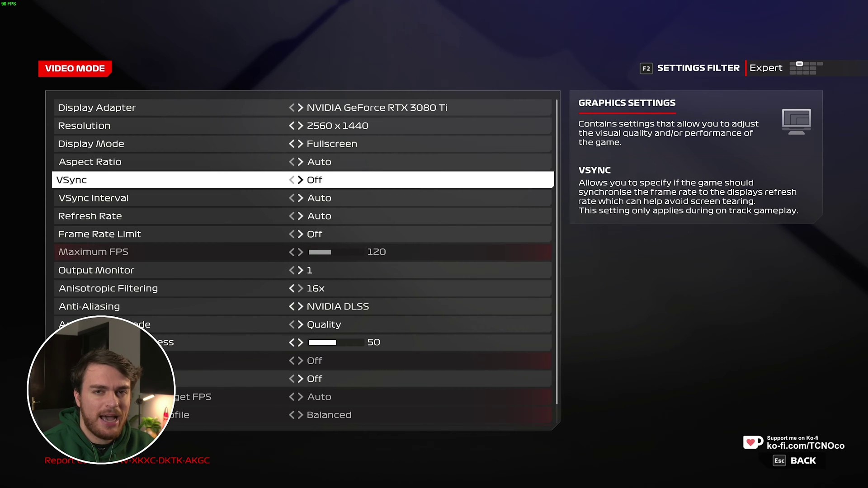
key(Down)
key(Down)
key(Right)
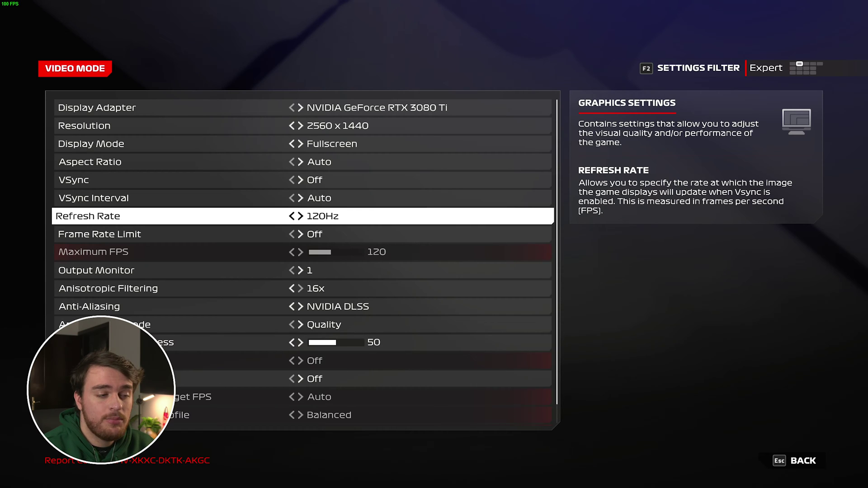
key(Down)
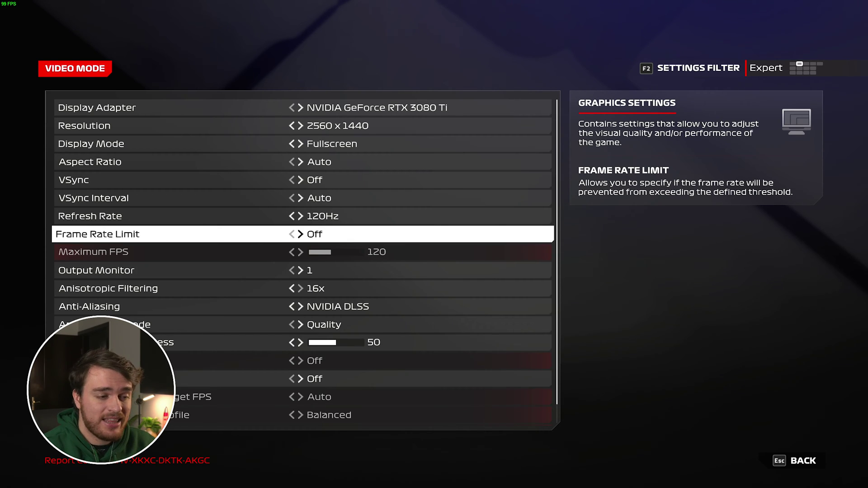
key(Right)
key(Down)
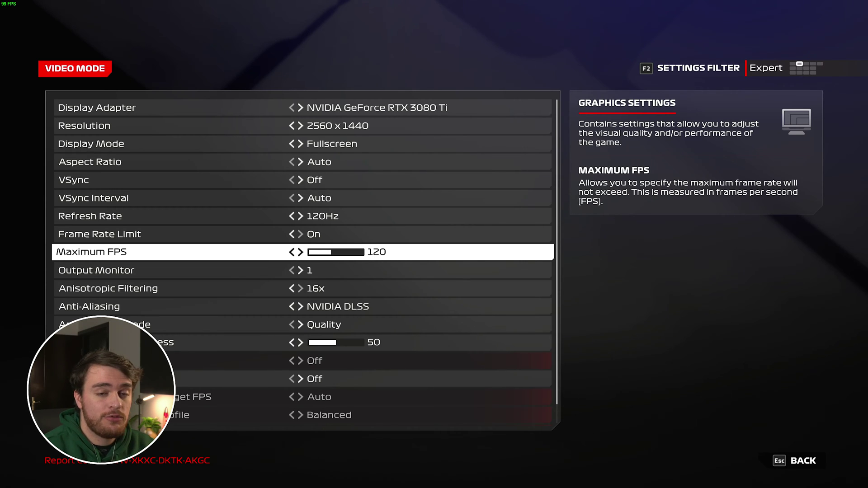
key(Up)
key(Left)
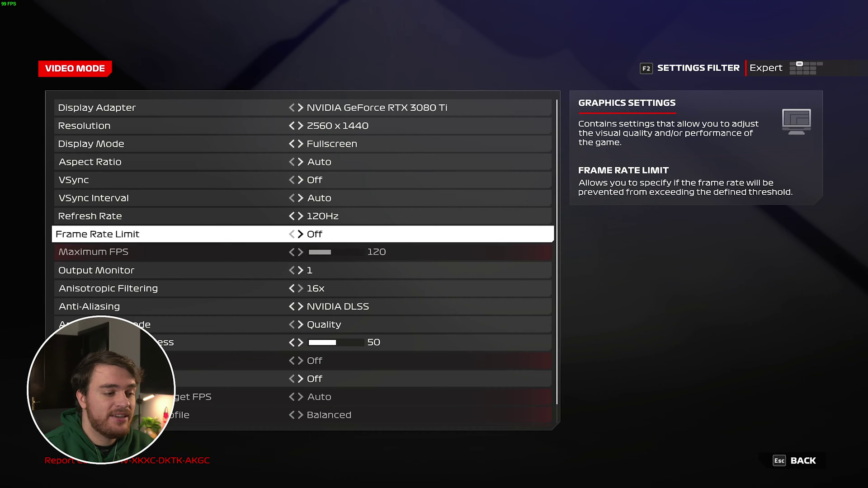
key(Down)
key(Down)
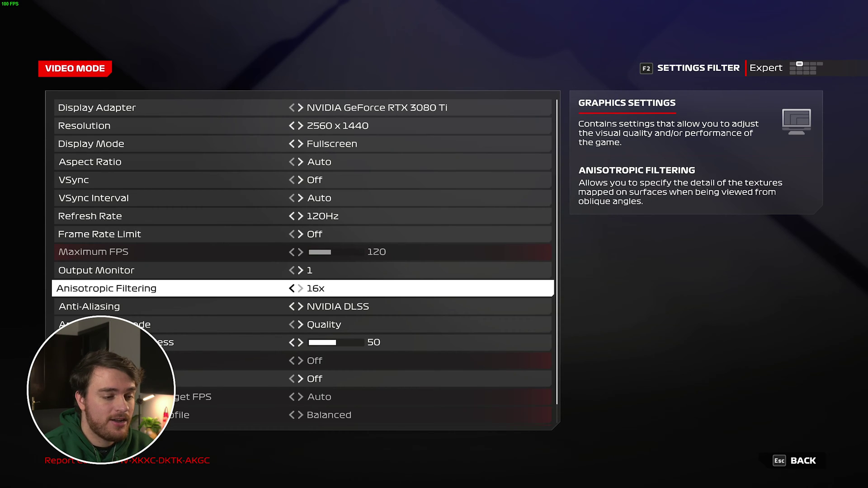
Cycle anti-aliasing through TAA Only, NVIDIA DLSS and TAA and FidelityFX Sharpening, settling on AMD FSR2™
key(Down)
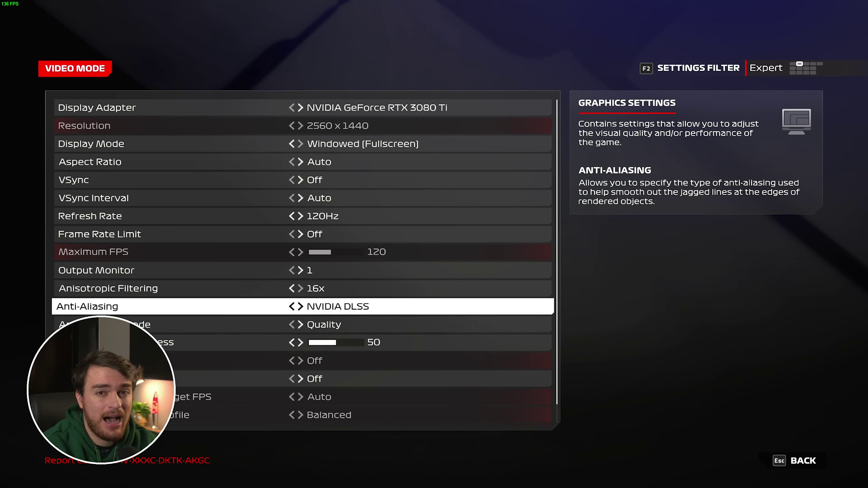
key(Left)
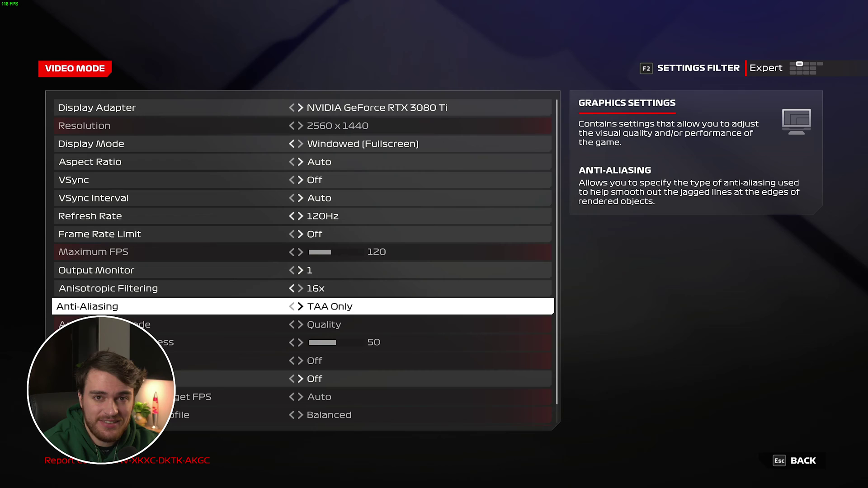
key(Right)
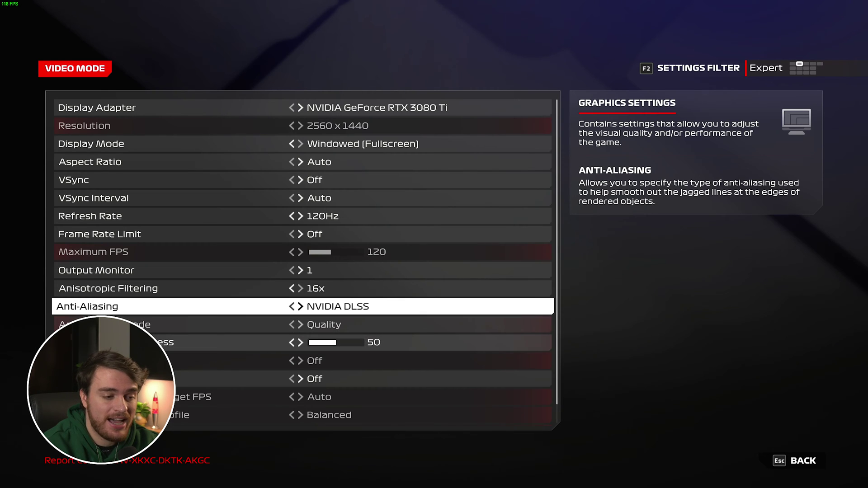
key(Right)
key(Right)
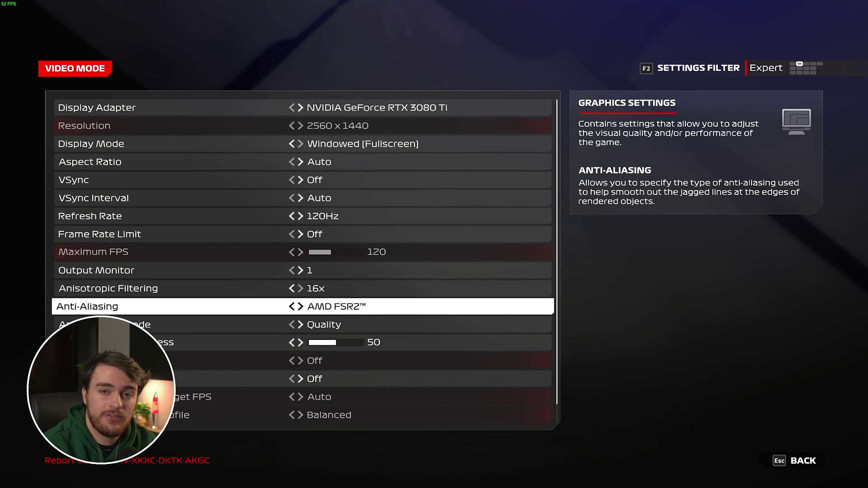
key(Right)
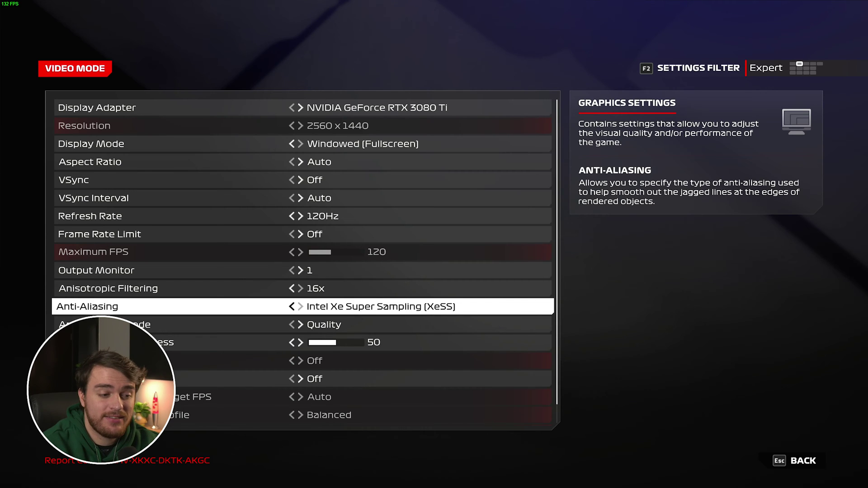
key(Left)
key(Left)
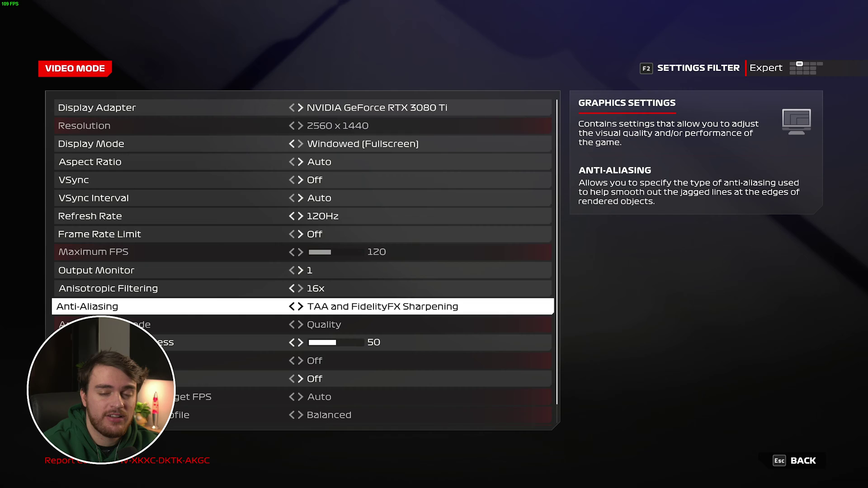
key(Left)
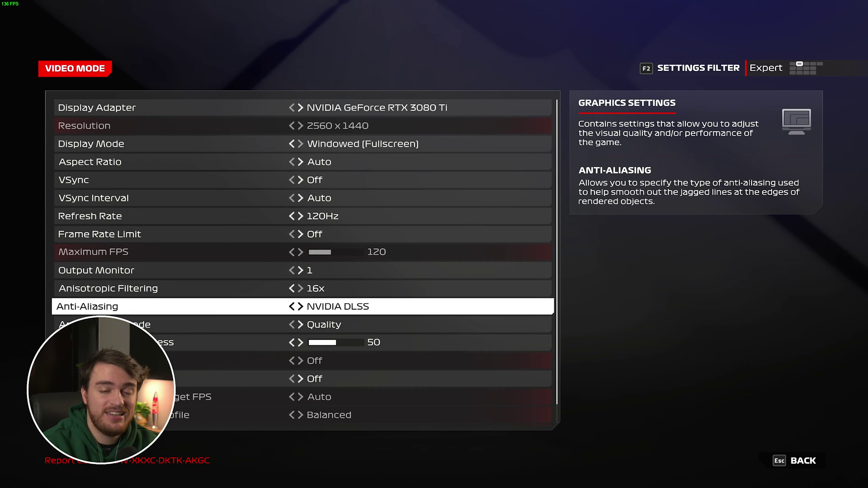
key(Right)
key(Right)
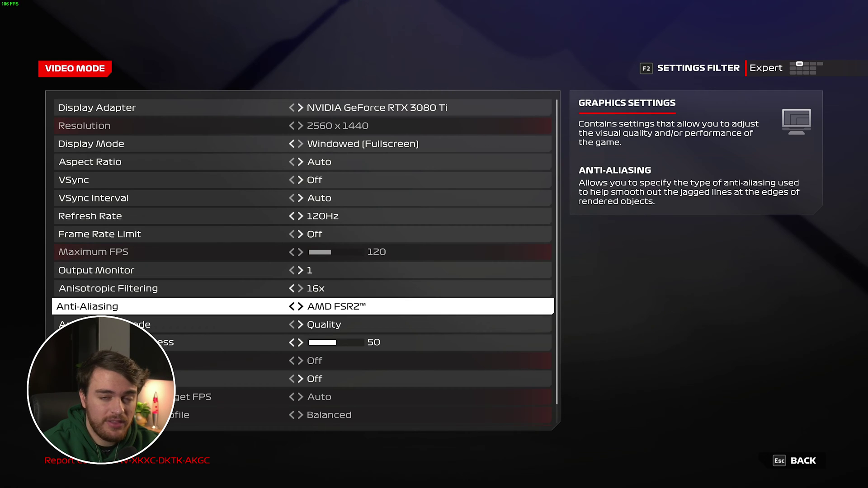
Try Balanced for the anti-aliasing mode, then set it back to Quality
key(Down)
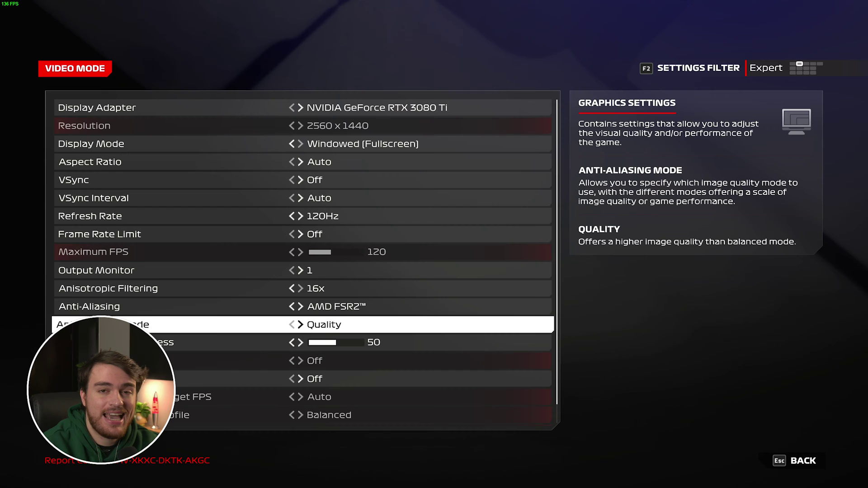
key(Right)
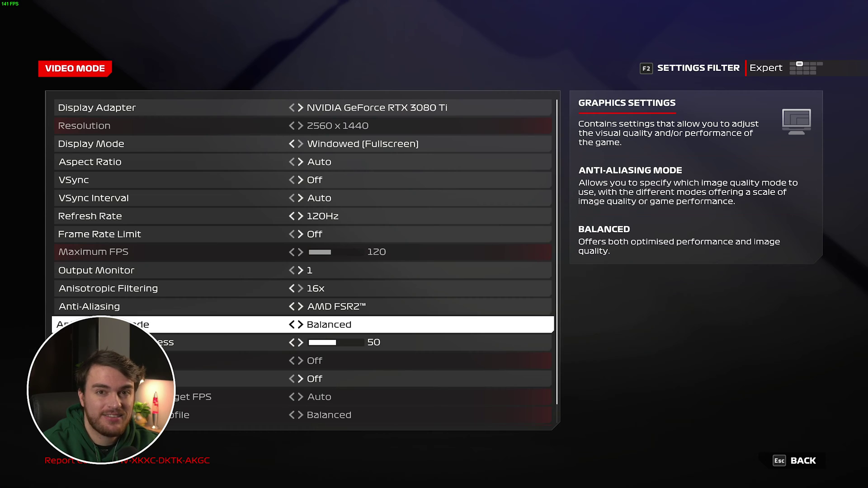
key(Left)
Switch anti-aliasing from AMD FSR2™ to TAA Only
key(Up)
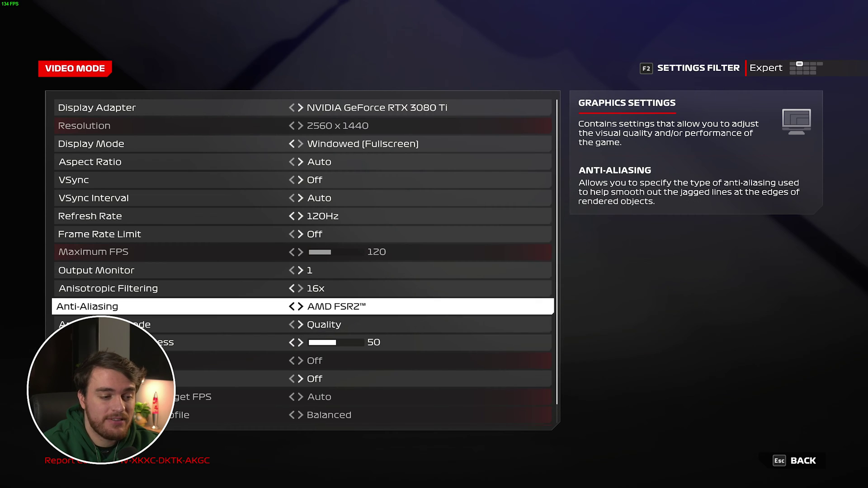
key(Right)
key(Right)
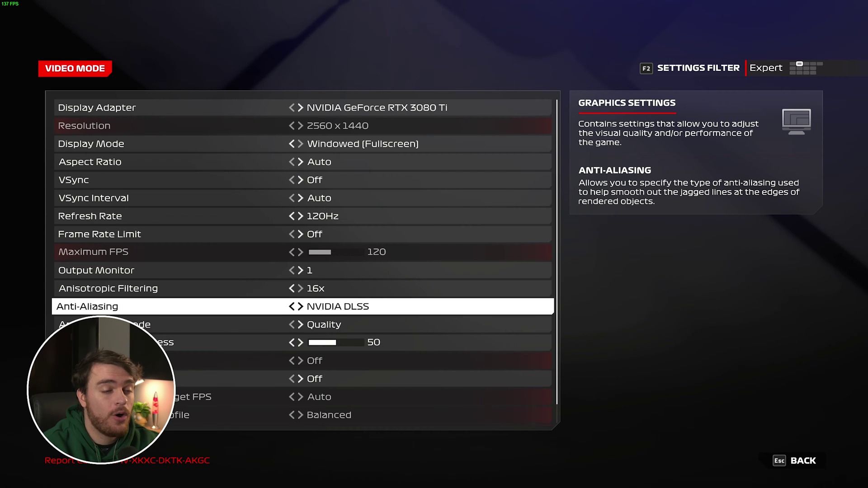
key(Right)
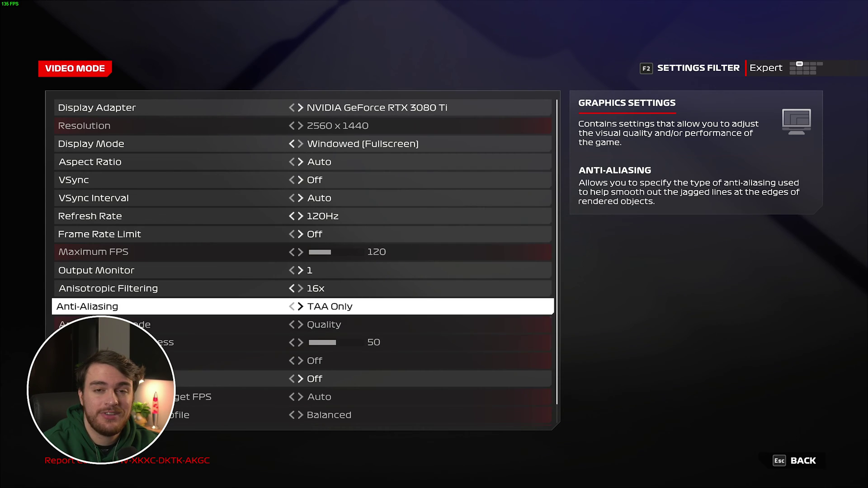
key(Left)
key(Left)
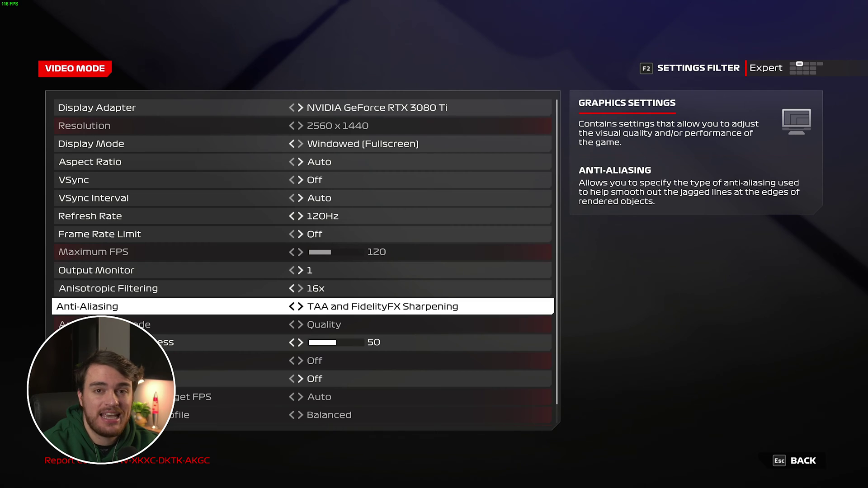
key(Right)
key(Right)
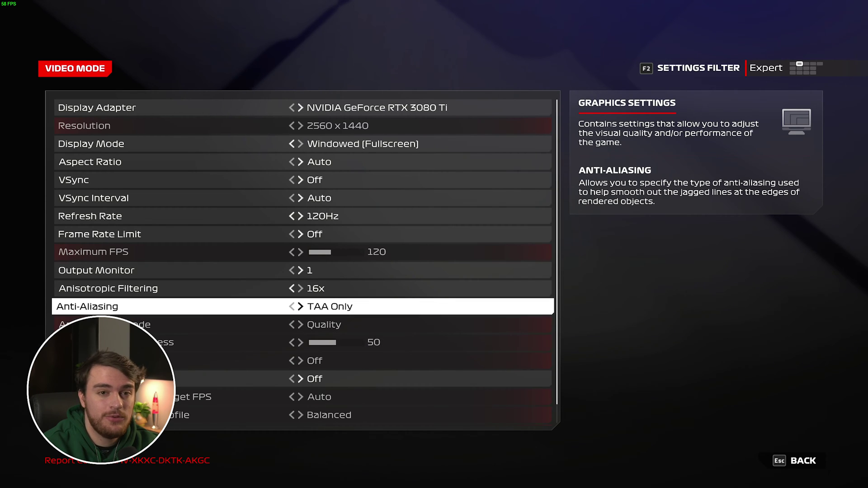
Try Dynamic Resolution On and check its target FPS, ending with it Off
key(Down)
key(Down)
key(Down)
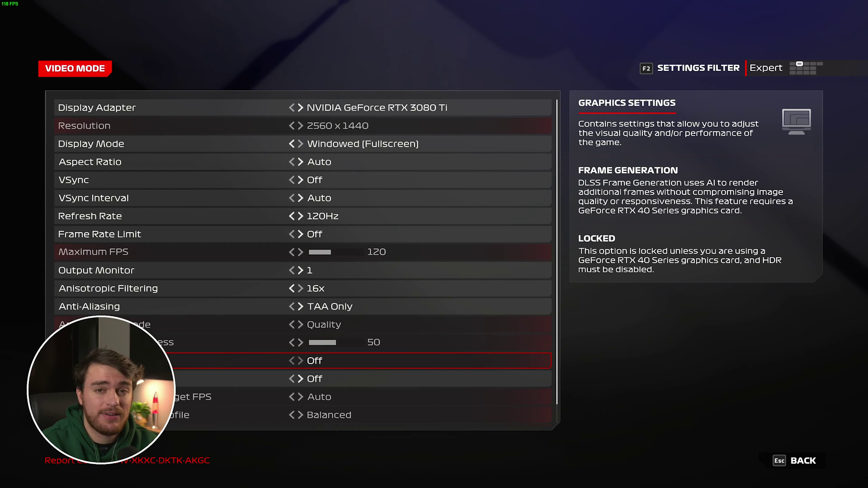
click(362, 379)
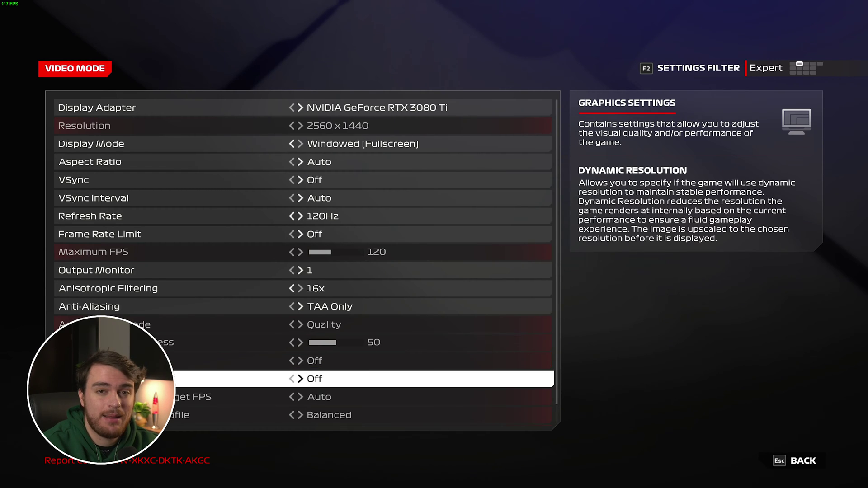
key(Right)
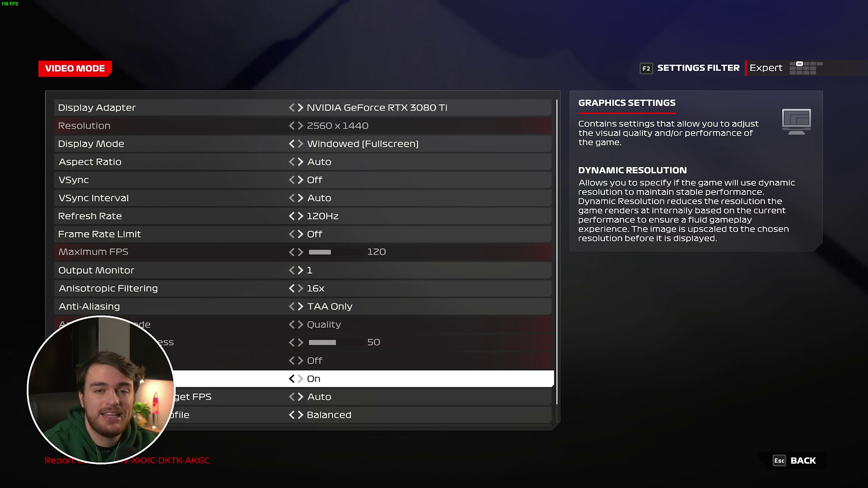
click(361, 397)
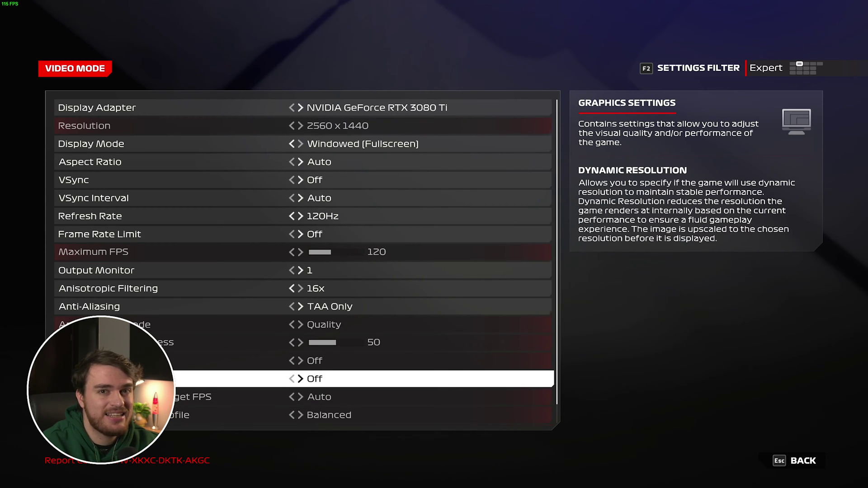
click(181, 108)
Exit Video Mode to Graphics Settings and launch Benchmark Mode, getting a 59 FPS average
click(407, 379)
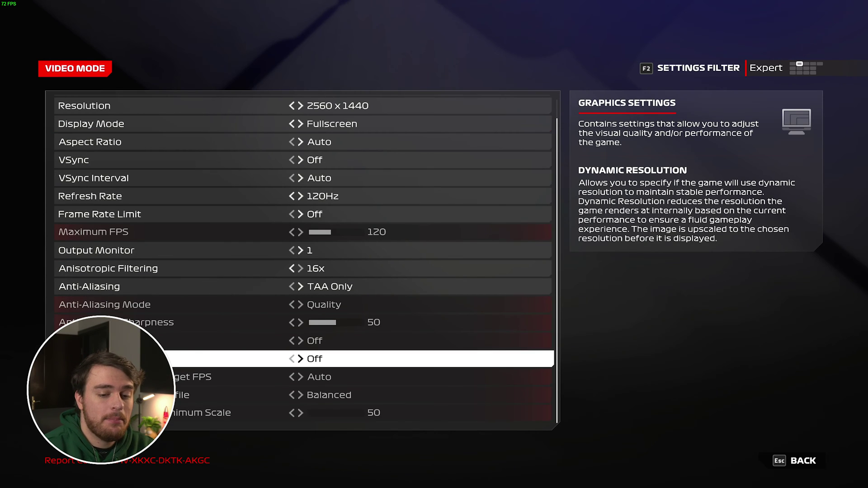
key(Escape)
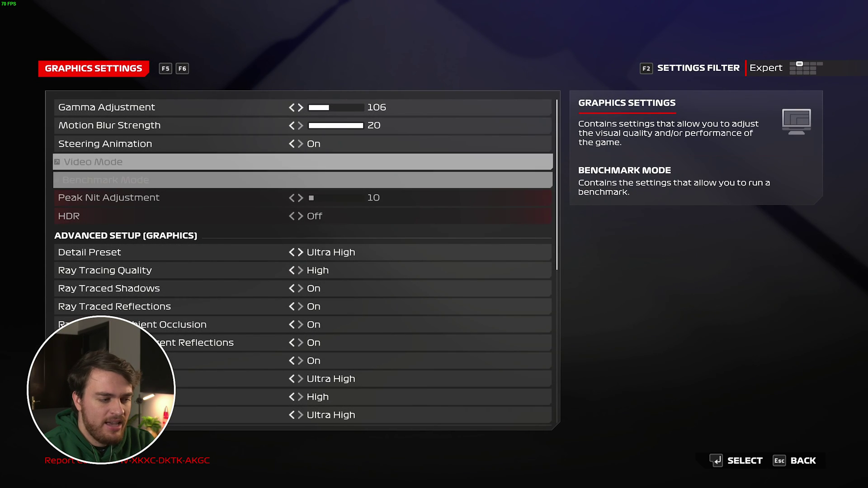
key(Down)
key(Down)
key(Down)
key(Down)
key(Down)
key(Down)
key(Down)
key(Down)
key(Down)
key(Down)
key(Down)
key(Down)
key(Down)
key(Down)
key(Down)
key(Down)
key(Down)
key(Down)
key(Down)
key(Down)
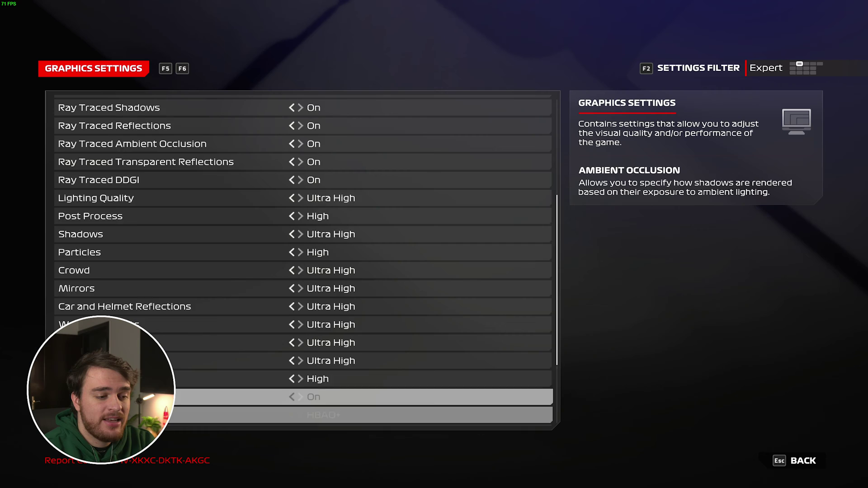
key(Down)
key(Down)
key(Down)
key(Down)
key(Down)
key(Down)
key(Up)
key(Up)
key(Up)
key(Up)
key(Up)
key(Up)
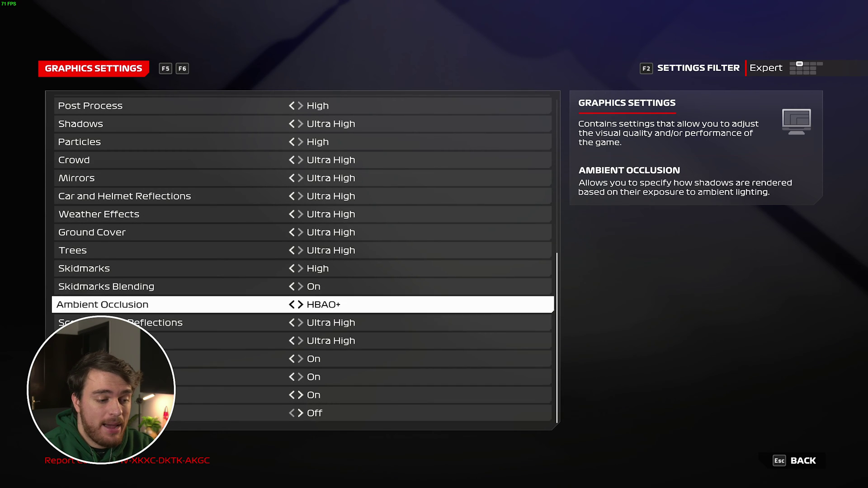
key(Up)
key(Up)
key(Up)
key(Up)
key(Up)
key(Up)
key(Up)
key(Up)
key(Up)
key(Up)
key(Up)
key(Up)
key(Up)
key(Up)
key(Up)
key(Up)
key(Up)
key(Up)
key(Up)
key(Up)
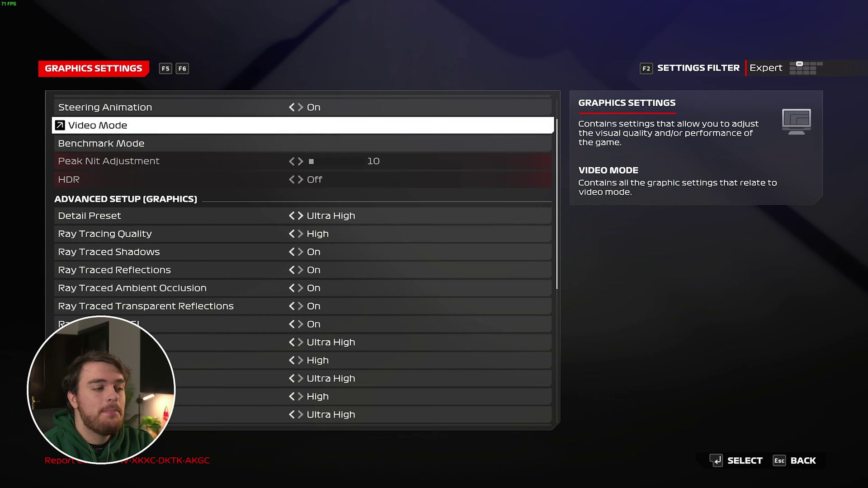
key(Down)
key(Return)
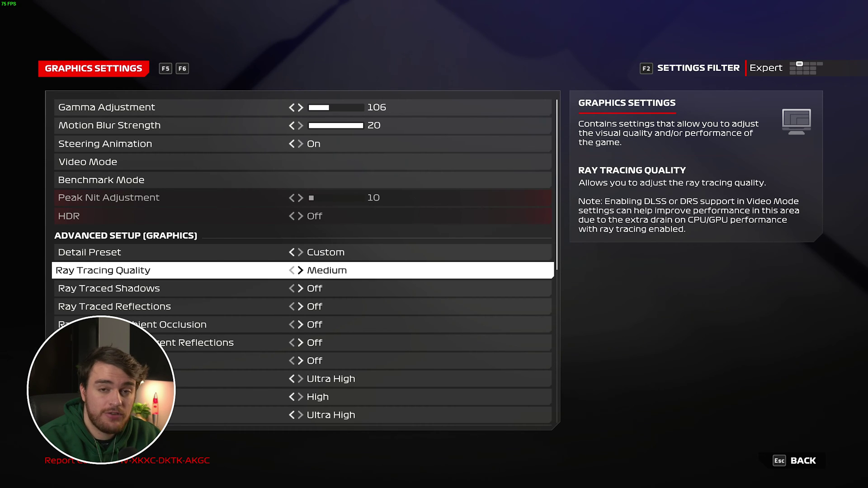
Rerun the benchmark test with TAA Only, averaging 112 FPS, and return to Settings
key(Up)
key(Up)
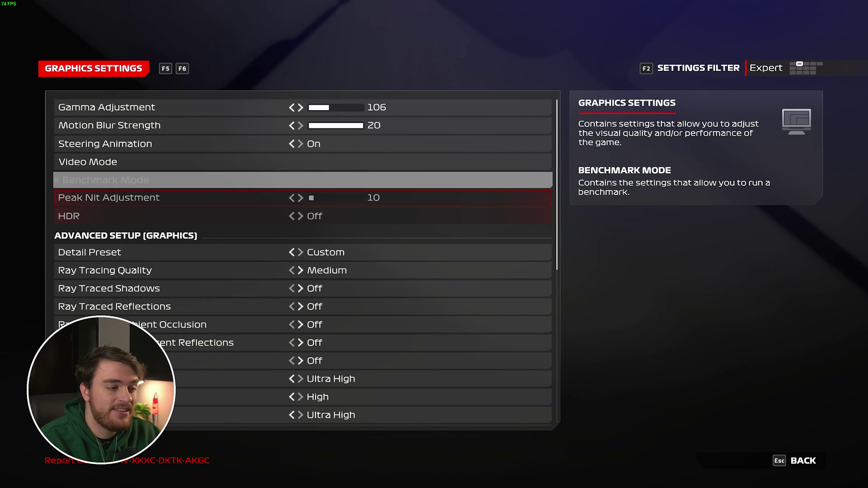
key(Return)
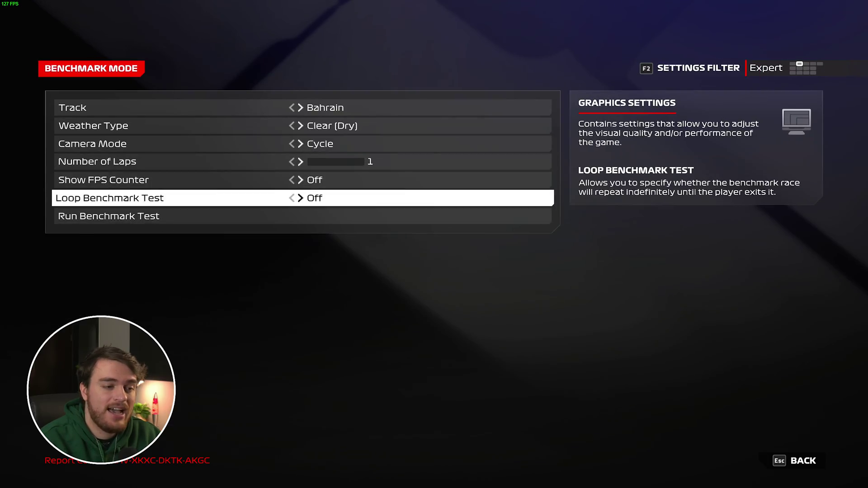
key(Down)
key(Return)
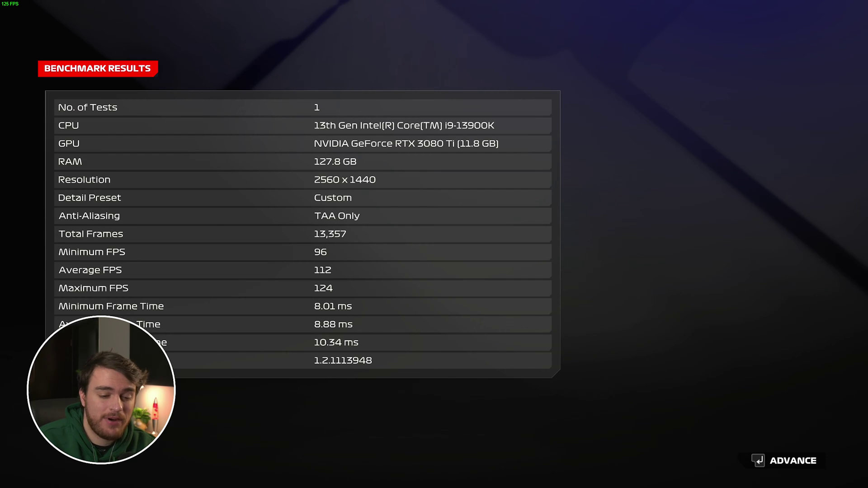
key(Return)
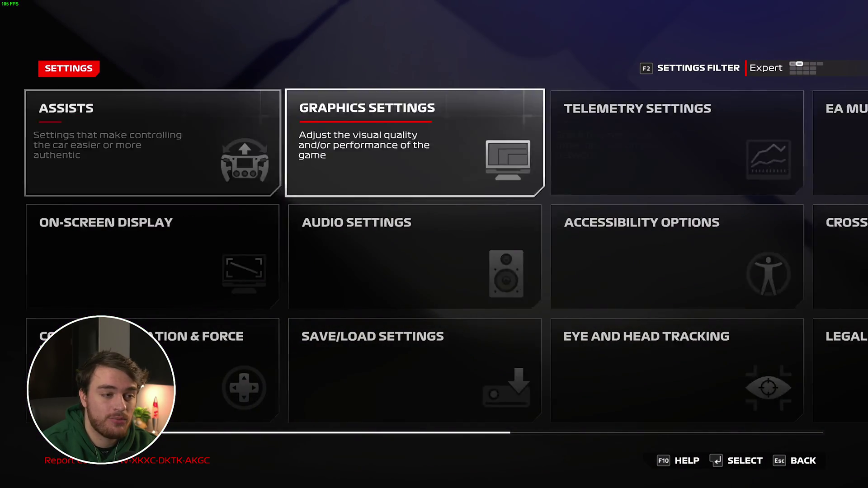
Reopen Graphics Settings and move down past the ray tracing options to Lighting Quality
key(Left)
key(Return)
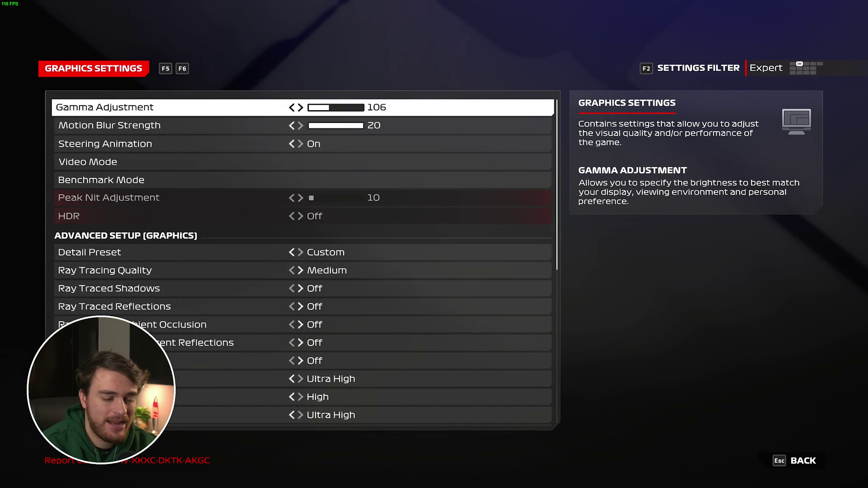
key(Down)
key(Down)
key(Down)
key(Down)
key(Down)
key(Down)
key(Down)
key(Down)
key(Down)
key(Down)
key(Down)
key(Down)
key(Down)
key(Down)
key(Down)
key(Down)
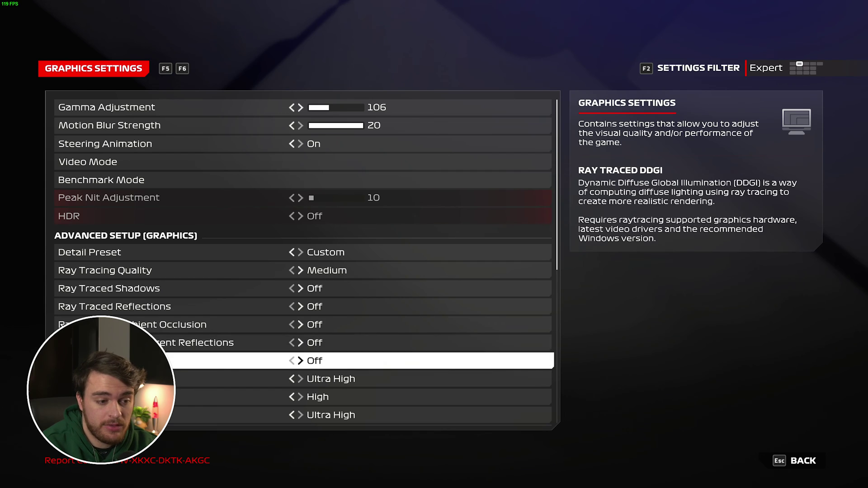
key(Down)
key(Down)
key(Down)
key(Down)
key(Down)
key(Down)
key(Down)
key(Down)
key(Down)
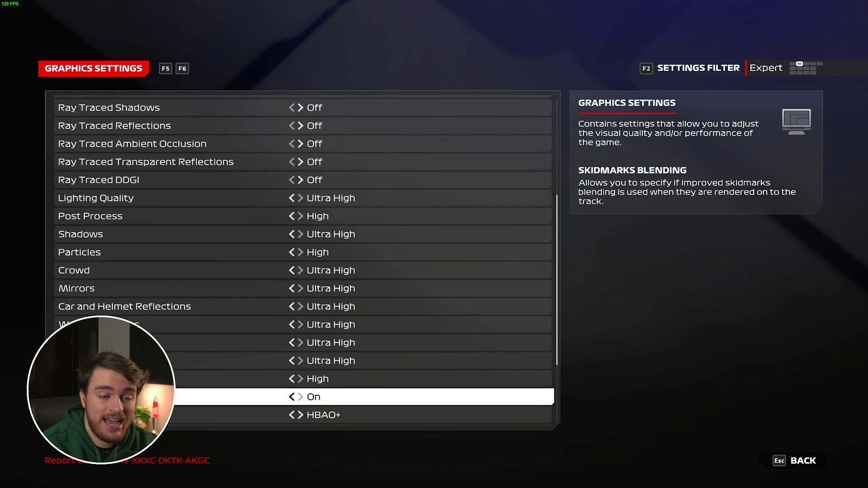
key(Down)
key(Down)
key(Down)
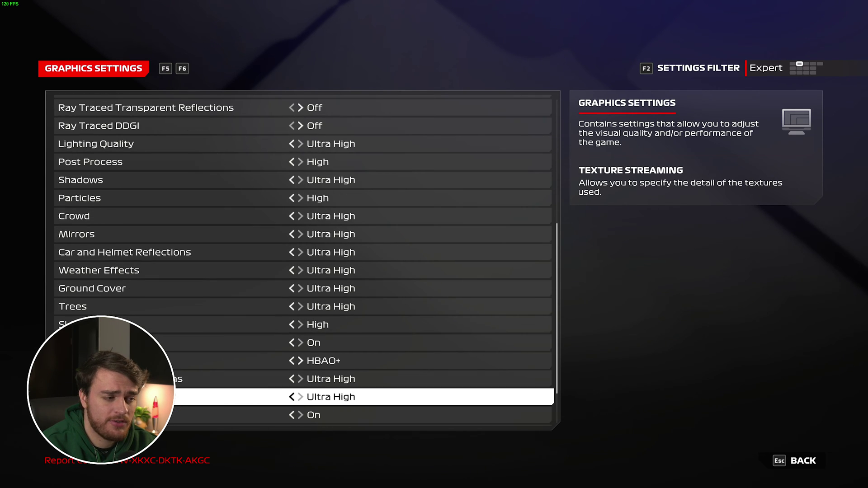
click(94, 143)
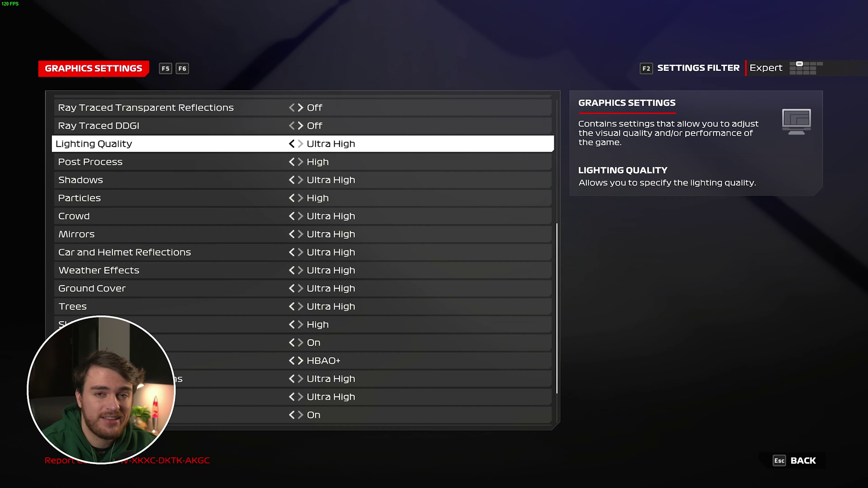
key(Left)
key(Left)
key(Up)
key(Down)
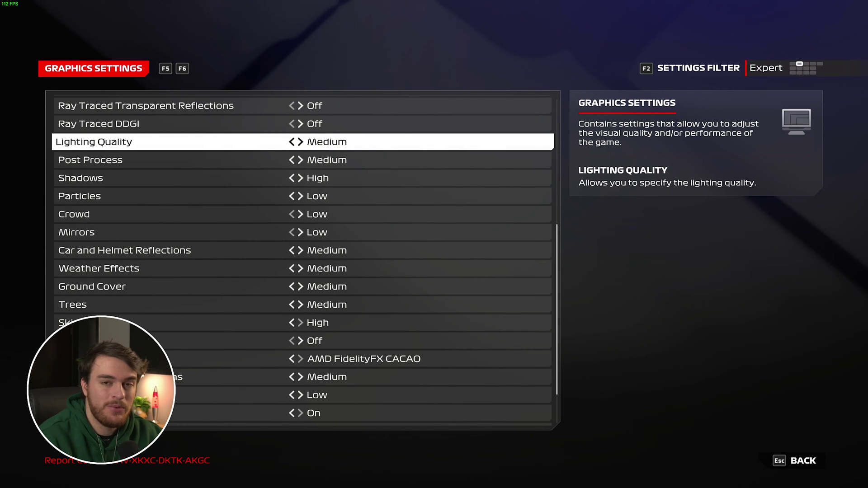
key(Down)
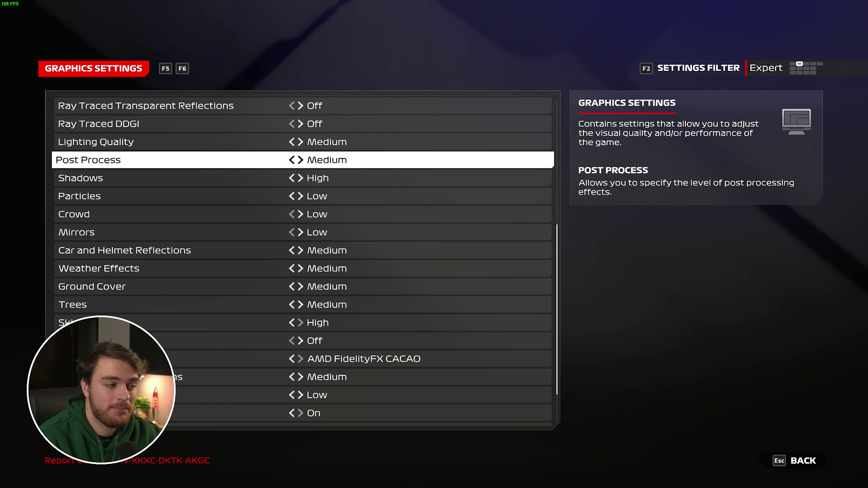
key(Down)
key(Down)
key(Down)
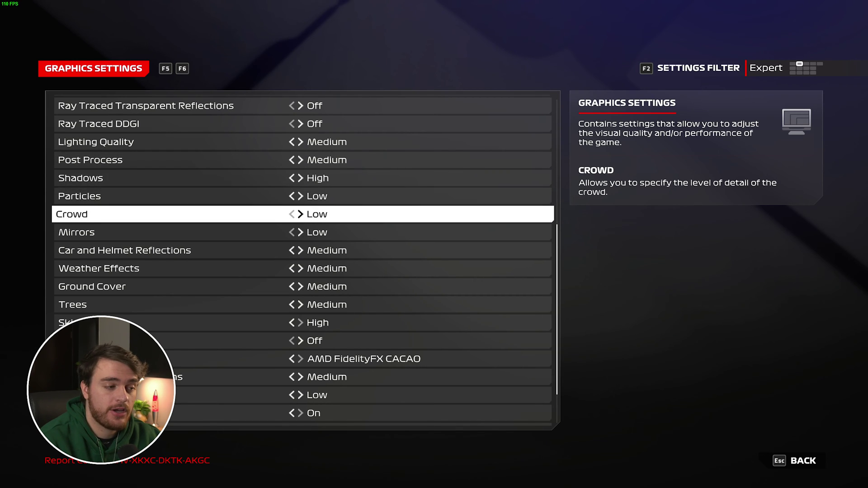
key(Down)
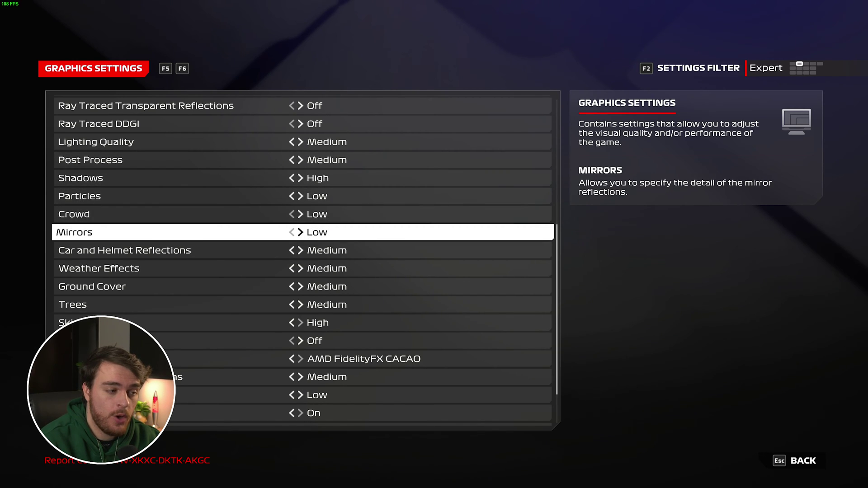
key(Down)
key(Down)
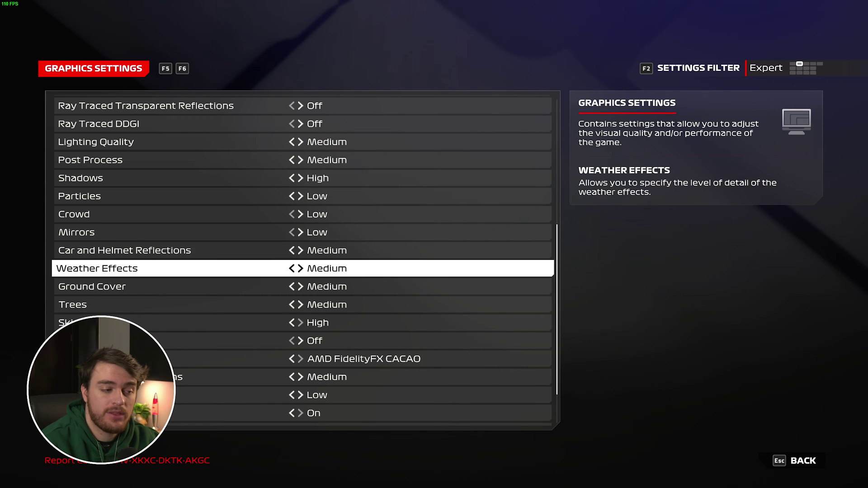
key(Down)
key(Down)
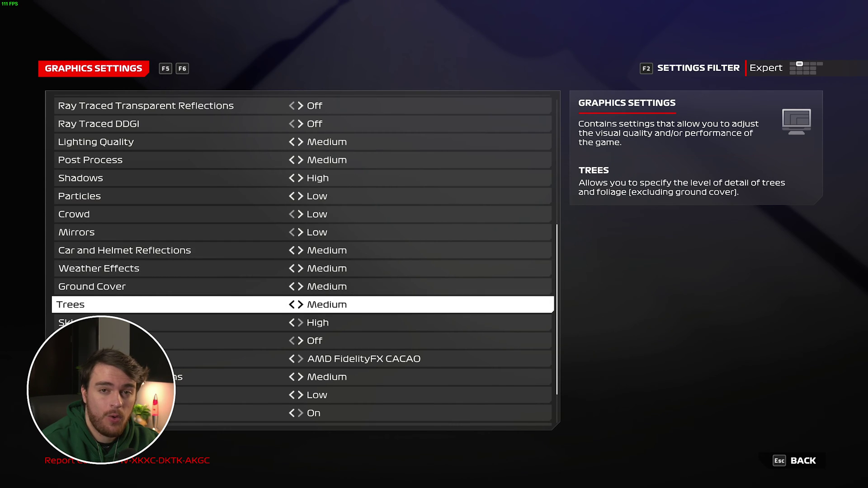
key(Down)
key(Down)
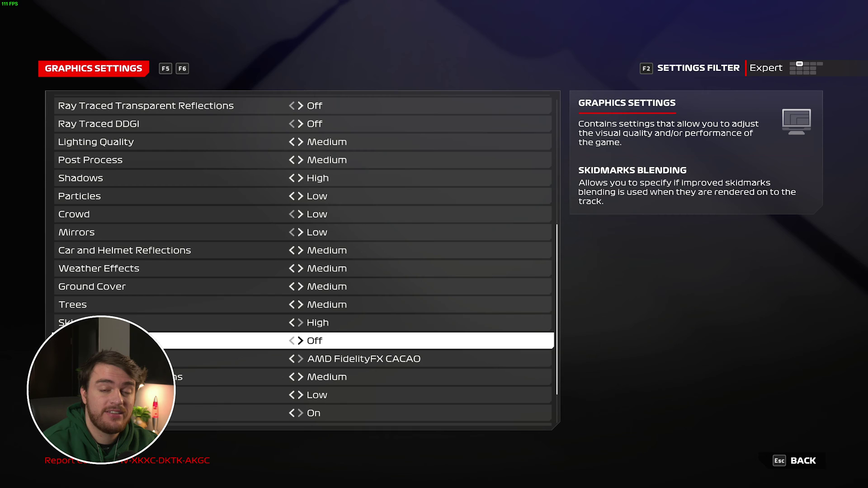
key(Down)
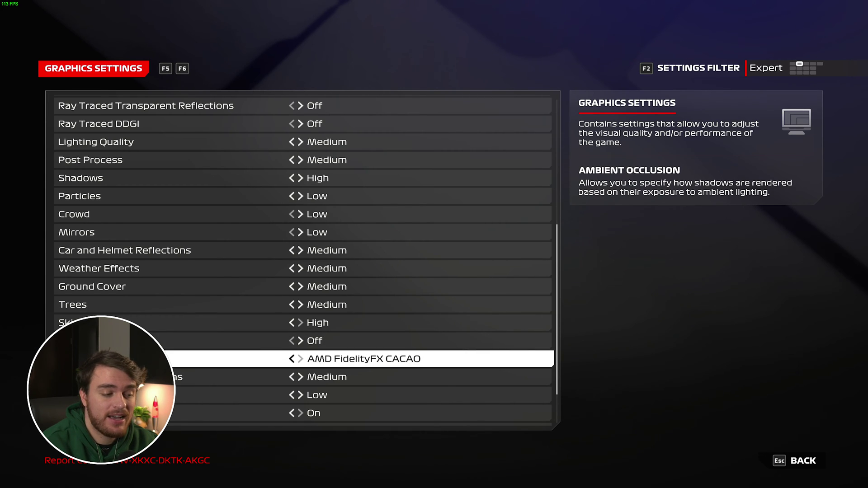
key(Down)
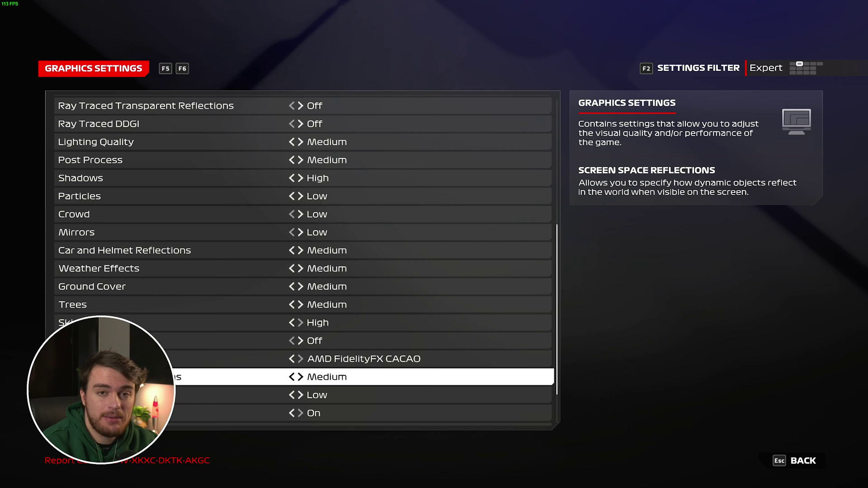
key(Down)
key(Down)
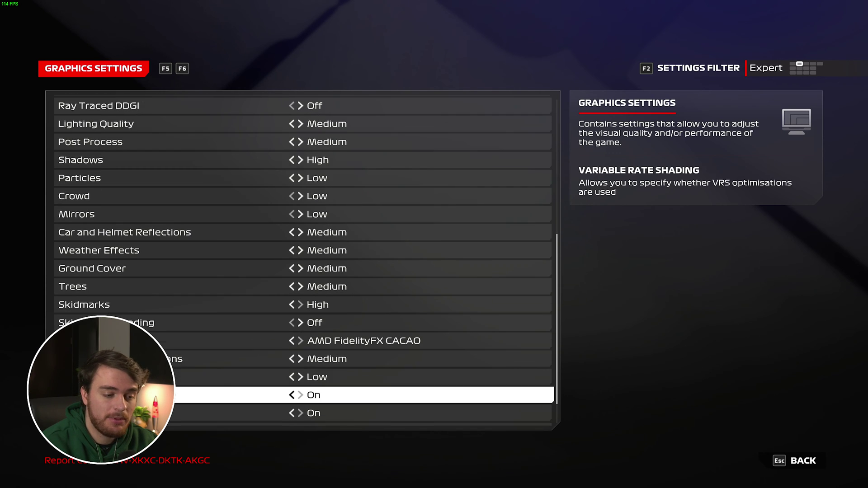
key(Down)
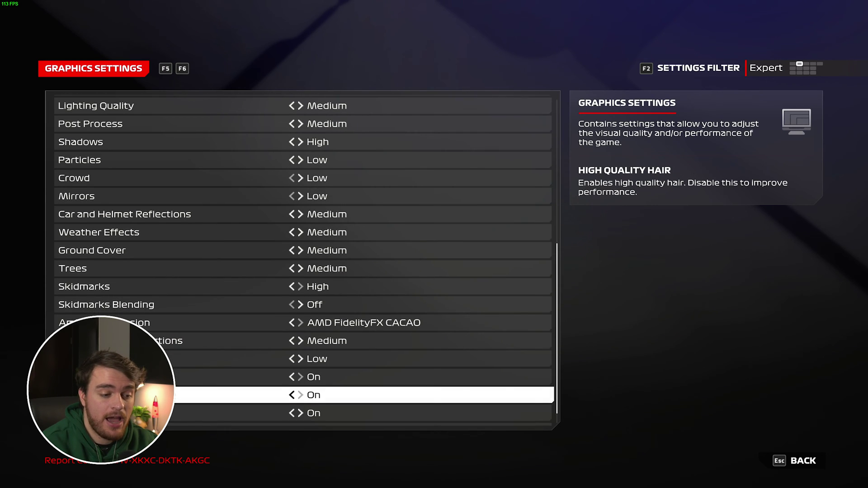
key(Down)
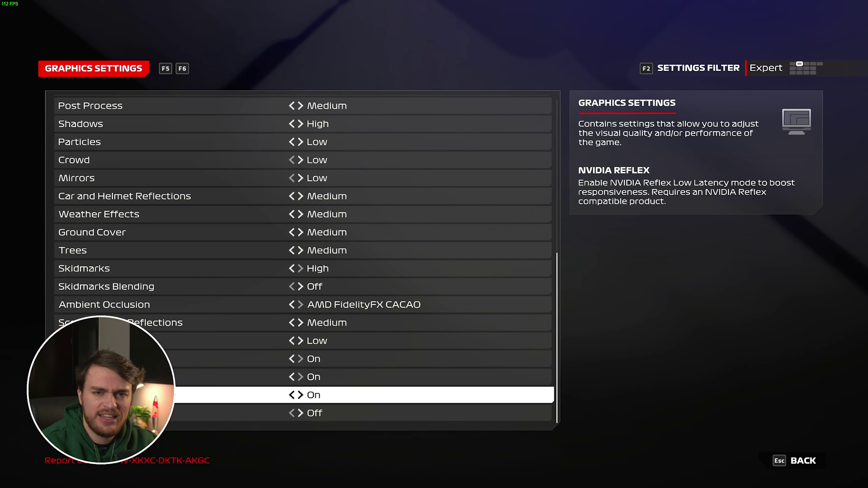
key(Right)
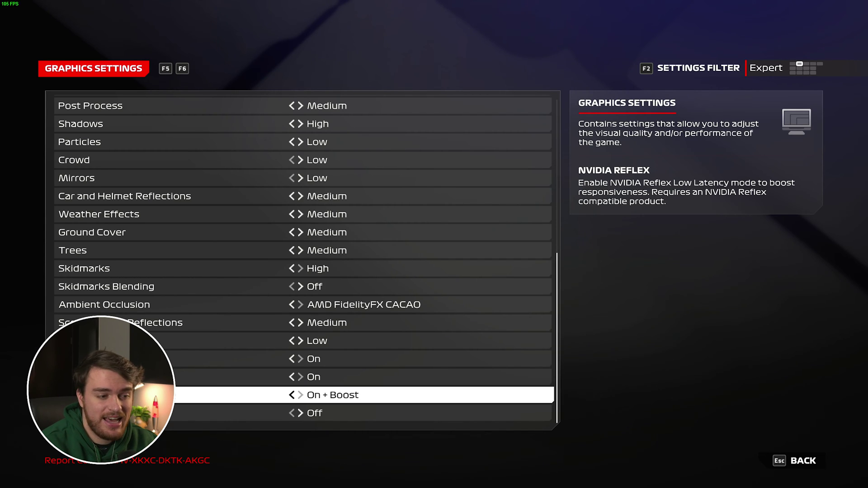
key(Left)
key(Down)
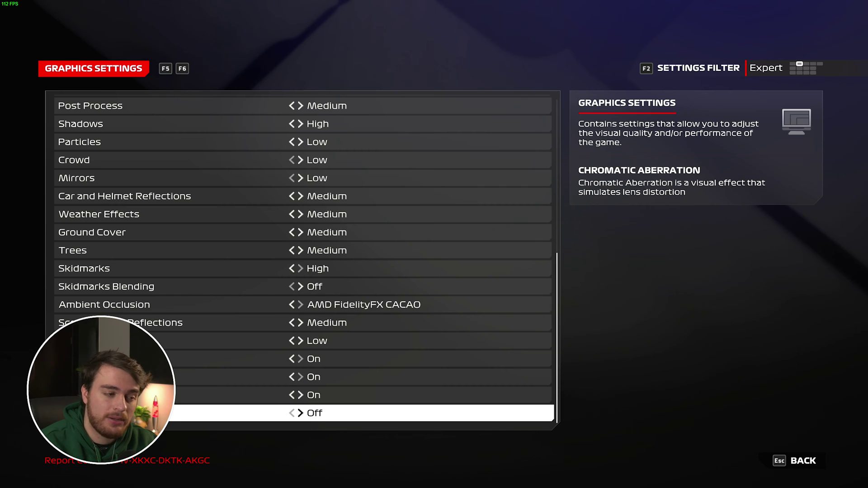
key(Up)
key(Up)
key(Up)
key(Up)
key(Up)
key(Up)
key(Up)
key(Up)
key(Up)
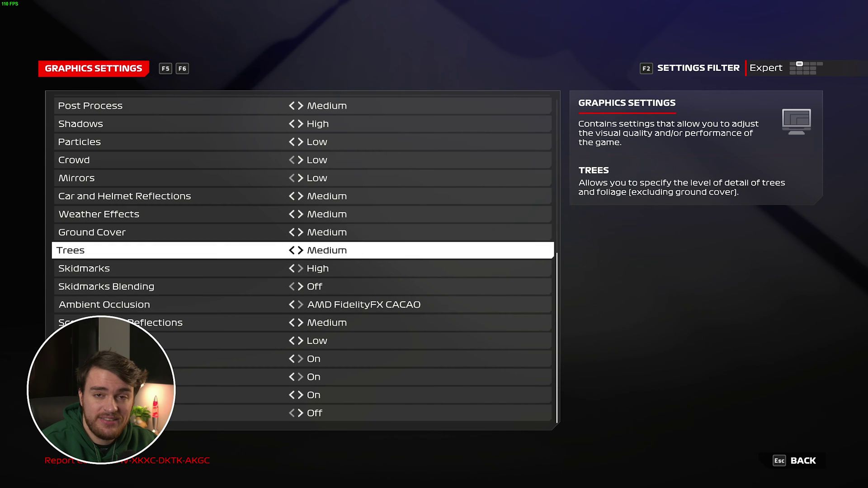
key(Up)
key(Up)
key(Up)
key(Up)
key(Up)
key(Up)
key(Up)
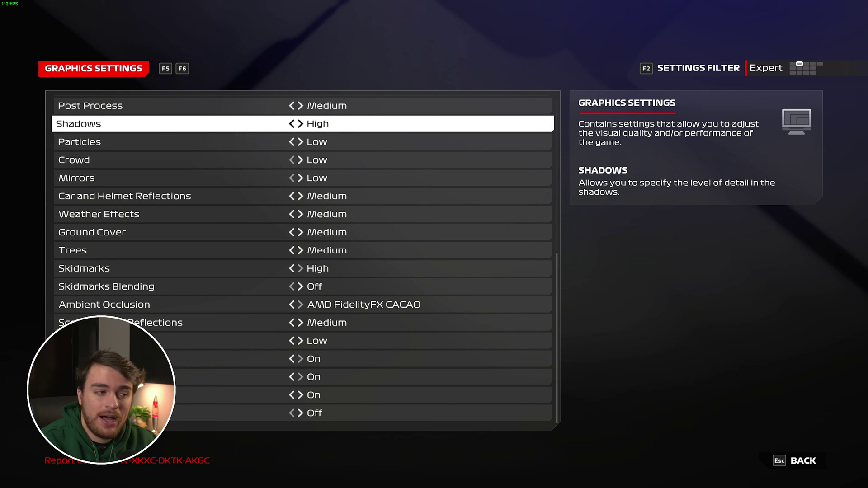
key(Down)
key(Down)
key(Down)
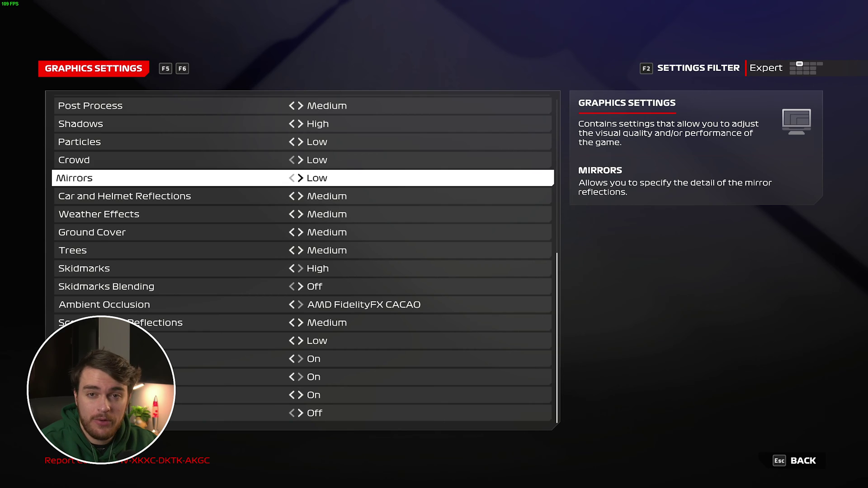
click(303, 196)
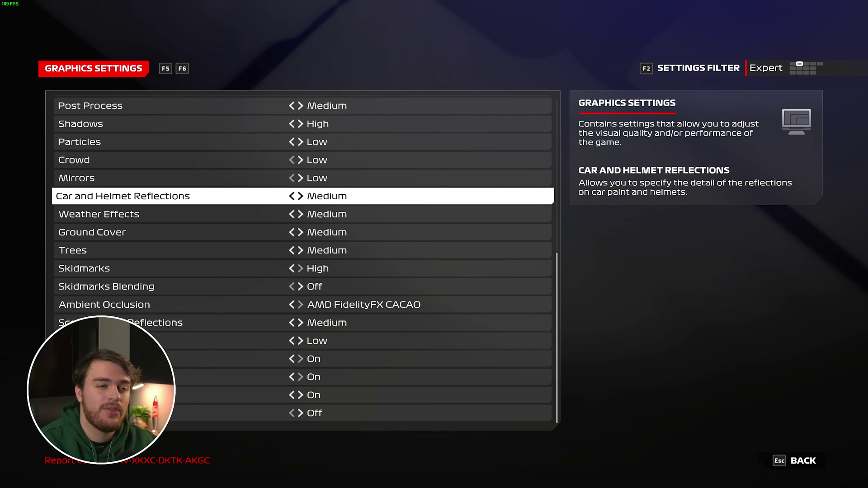
click(303, 323)
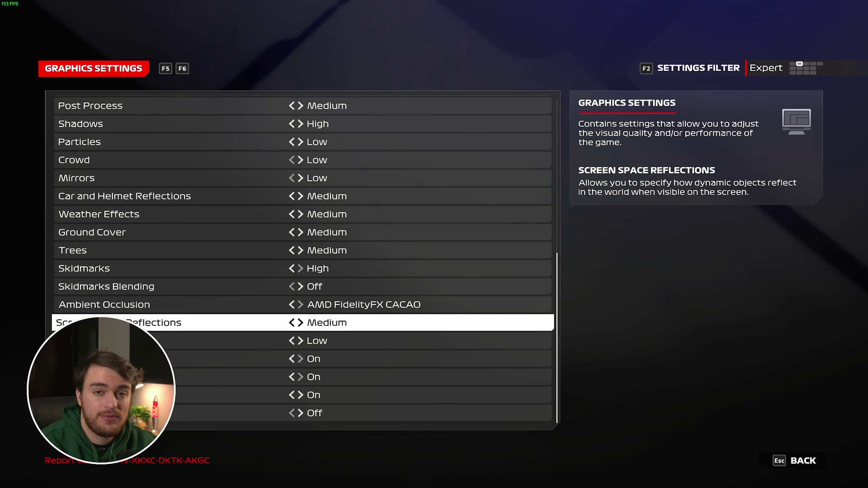
key(Left)
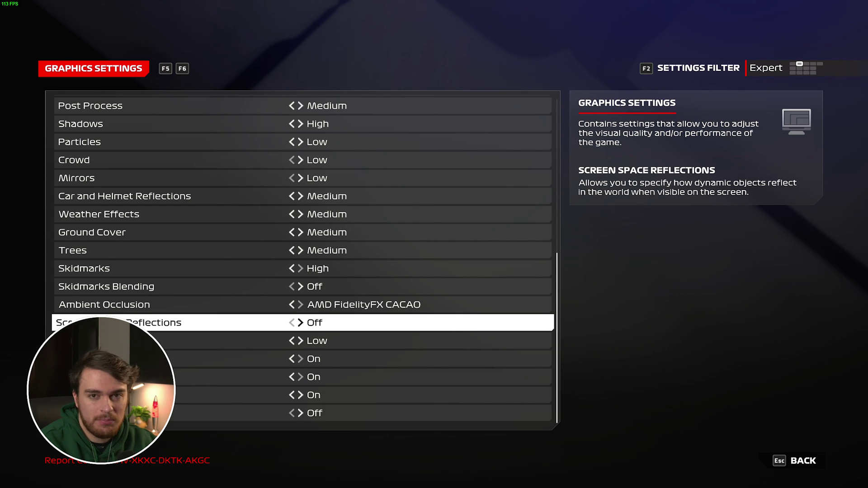
key(Right)
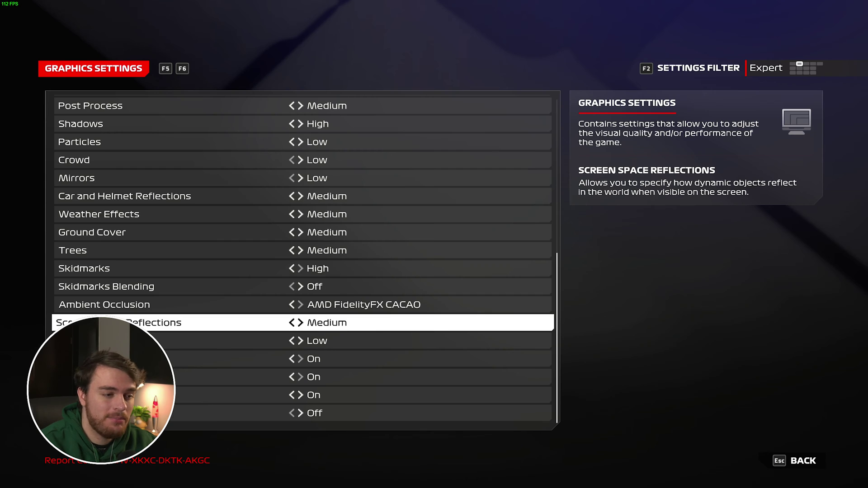
key(Down)
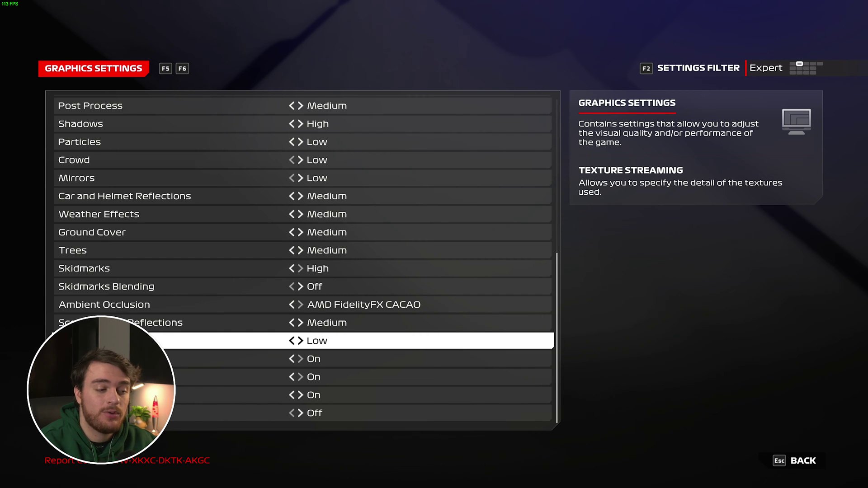
key(Left)
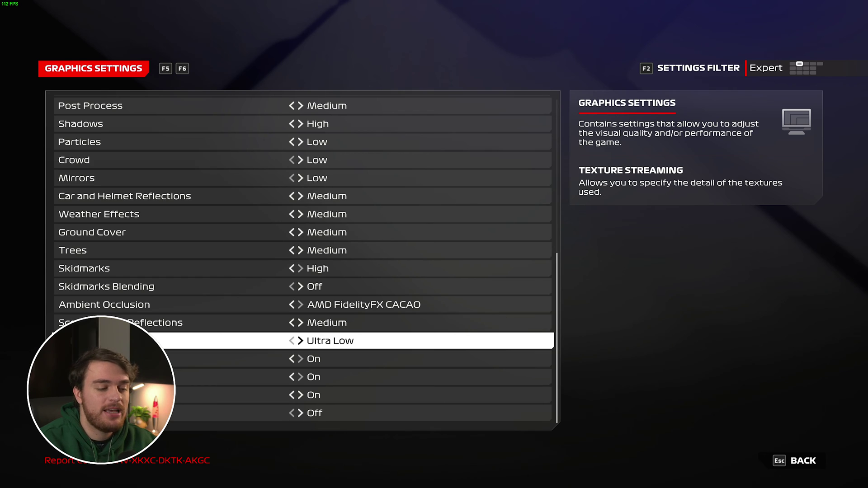
key(Right)
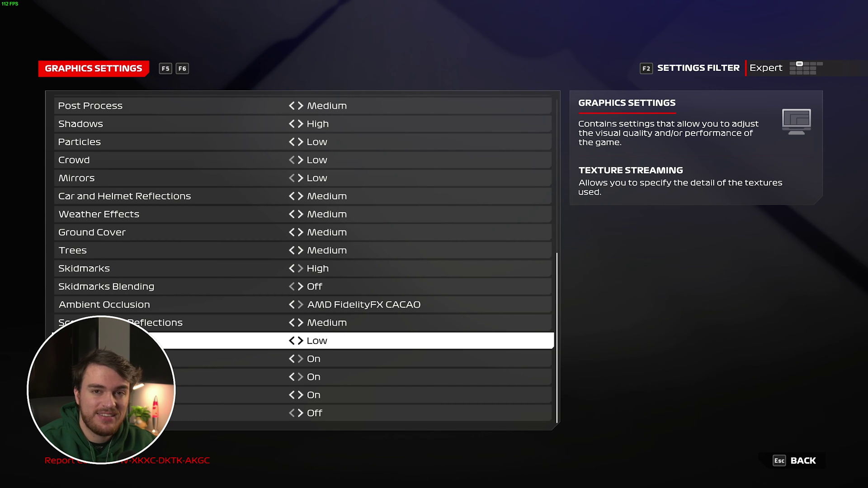
click(362, 377)
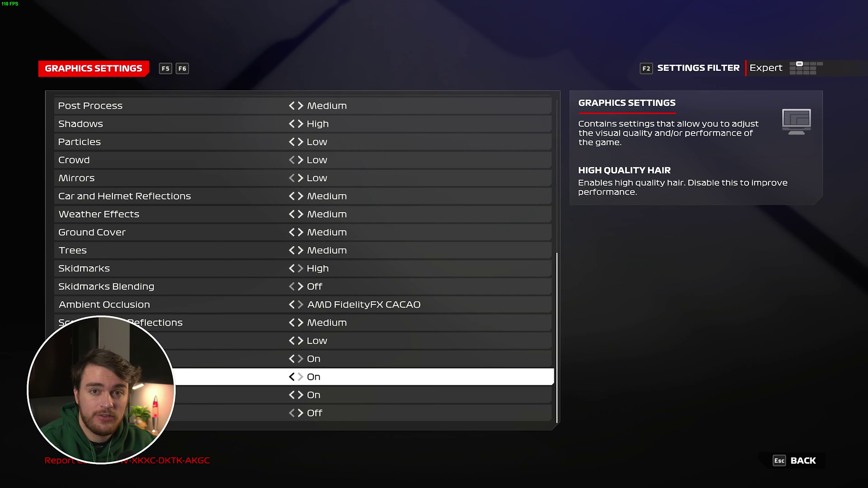
key(Up)
key(Up)
key(Up)
key(Up)
key(Up)
key(Up)
key(Up)
key(Up)
key(Up)
key(Up)
key(Up)
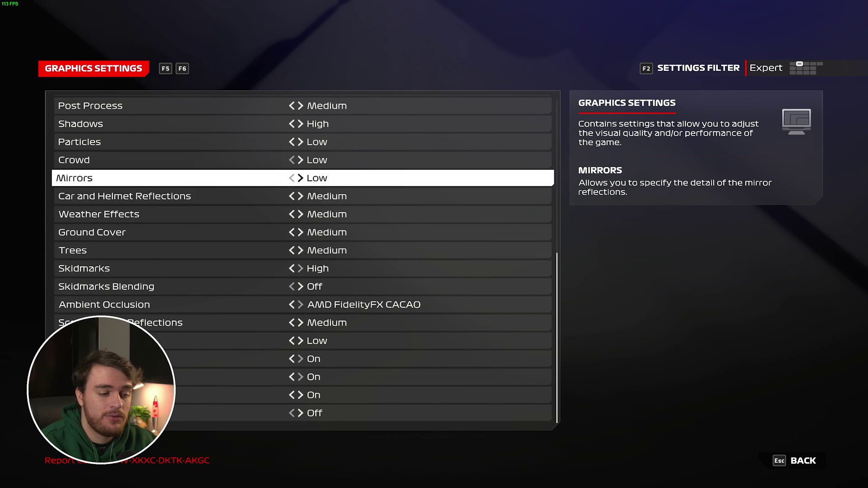
key(Up)
key(Up)
key(Up)
key(Up)
key(Up)
key(Up)
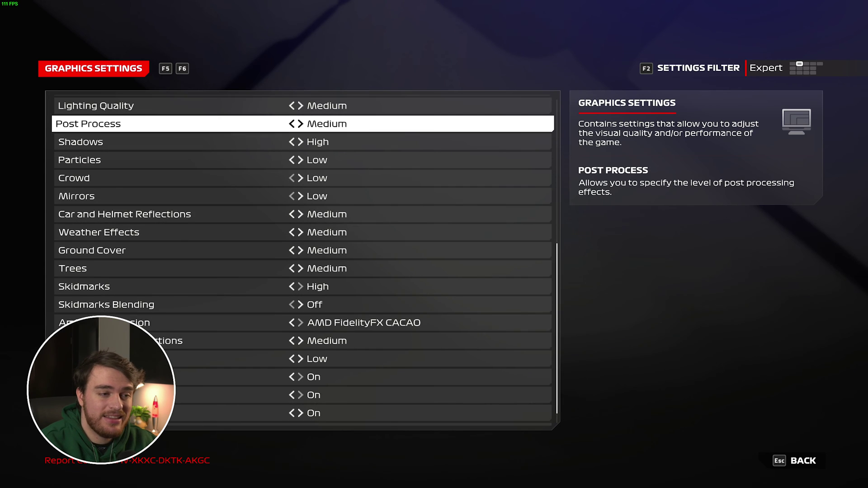
key(Up)
key(Up)
key(Up)
key(Up)
key(Up)
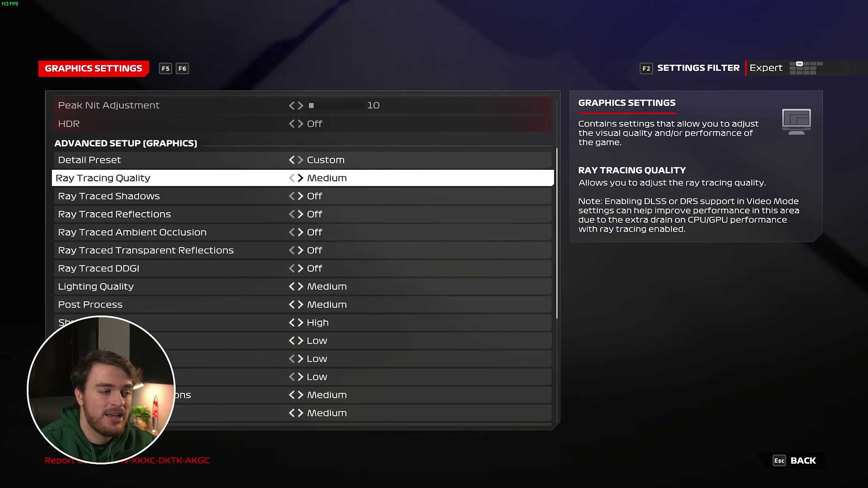
key(Down)
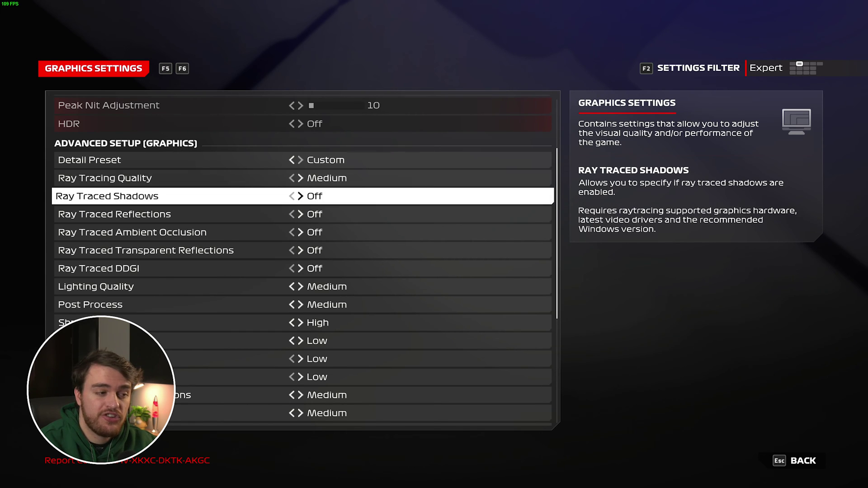
key(Down)
key(Down)
key(Down)
key(Down)
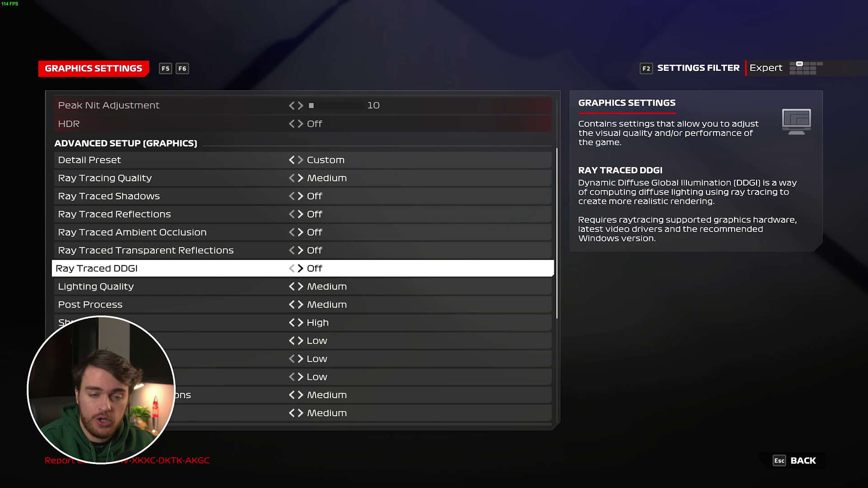
key(Up)
key(Up)
key(Up)
key(Up)
key(Up)
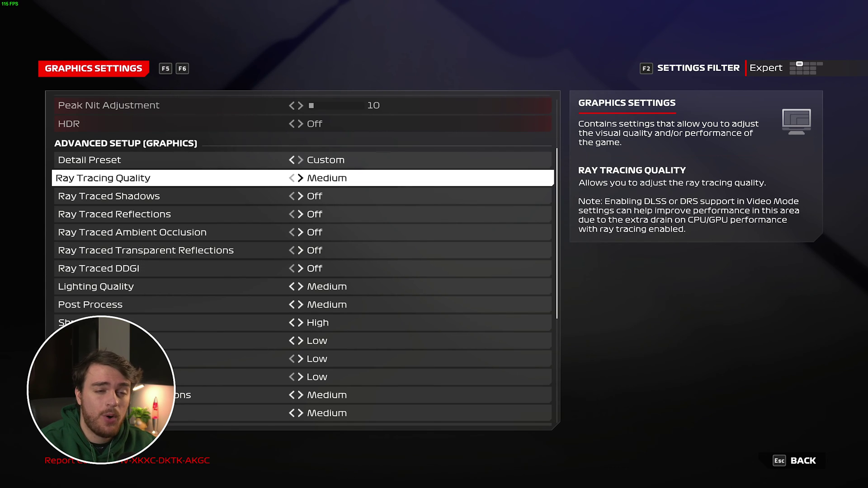
Move from Motion Blur Strength to Benchmark Mode and open its Bahrain, one-lap options
key(Up)
key(Up)
key(Up)
key(Up)
key(Up)
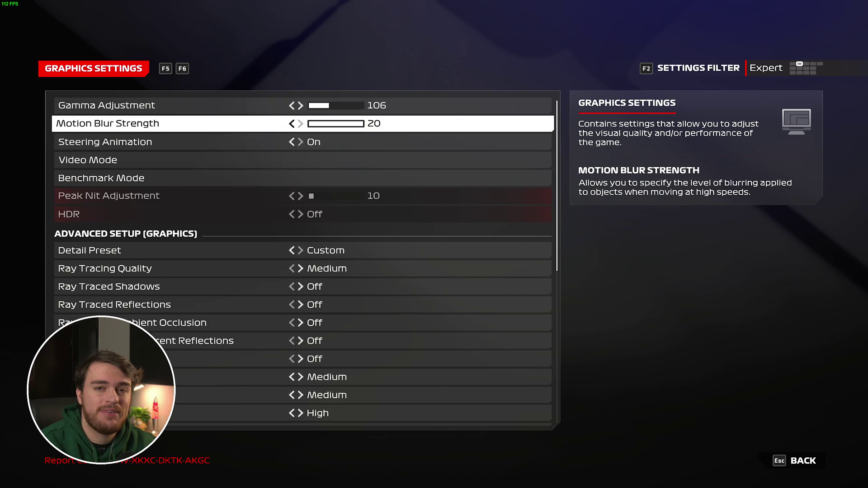
key(Down)
key(Down)
key(Down)
key(Down)
key(Down)
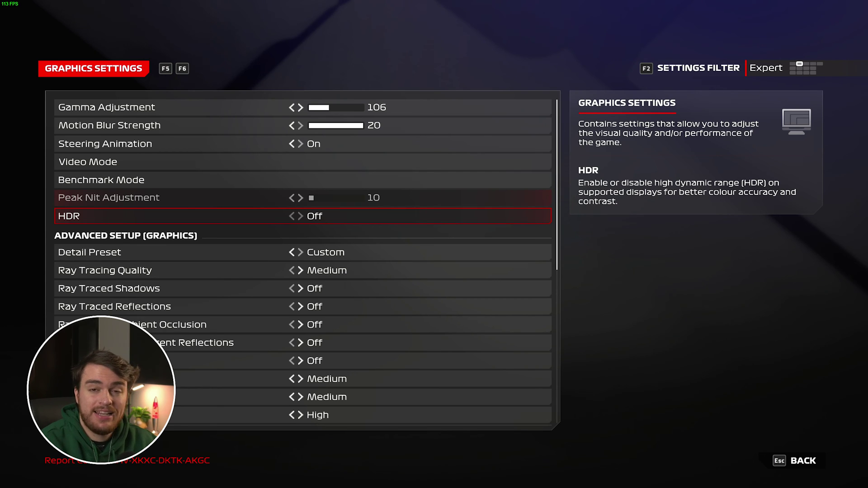
key(Up)
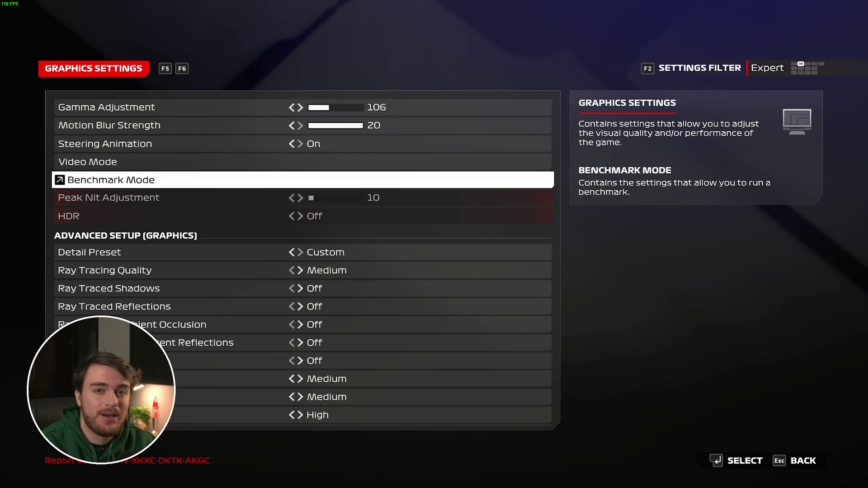
key(Return)
Start the Bahrain benchmark run, which averages 164 FPS (149–176) with TAA Only
key(Down)
key(Down)
key(Down)
key(Down)
key(Down)
key(Down)
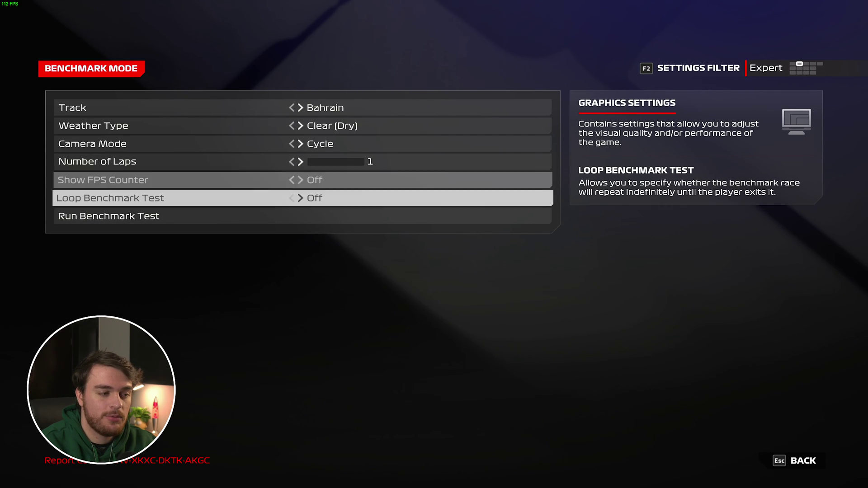
key(Return)
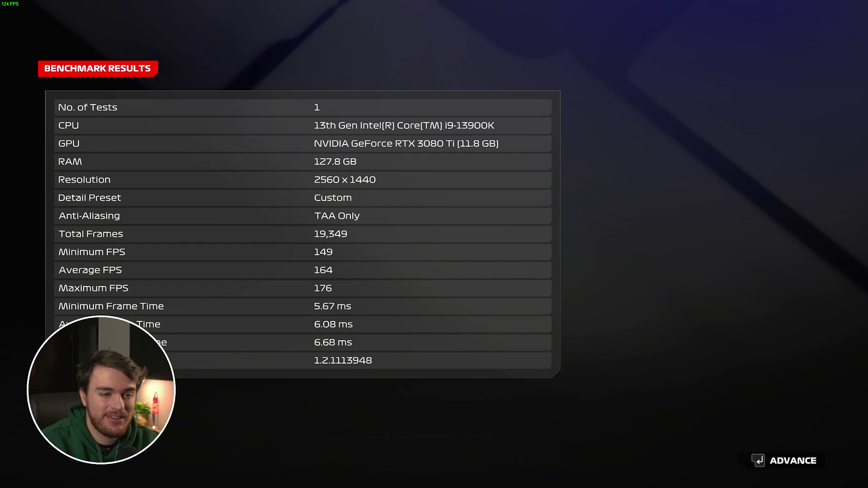
Leave the benchmark results and switch Video Mode anti-aliasing to NVIDIA DLSS in Quality mode
key(Return)
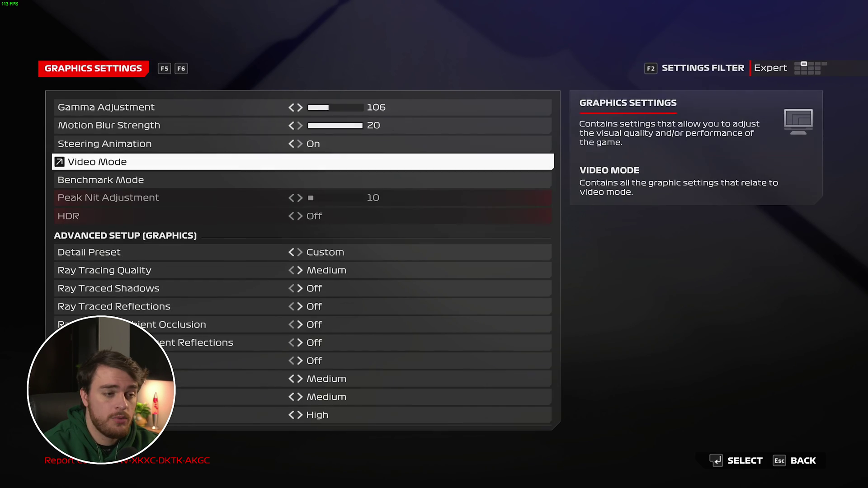
key(Return)
key(Down)
key(Down)
key(Down)
key(Down)
key(Down)
key(Down)
key(Down)
key(Down)
key(Down)
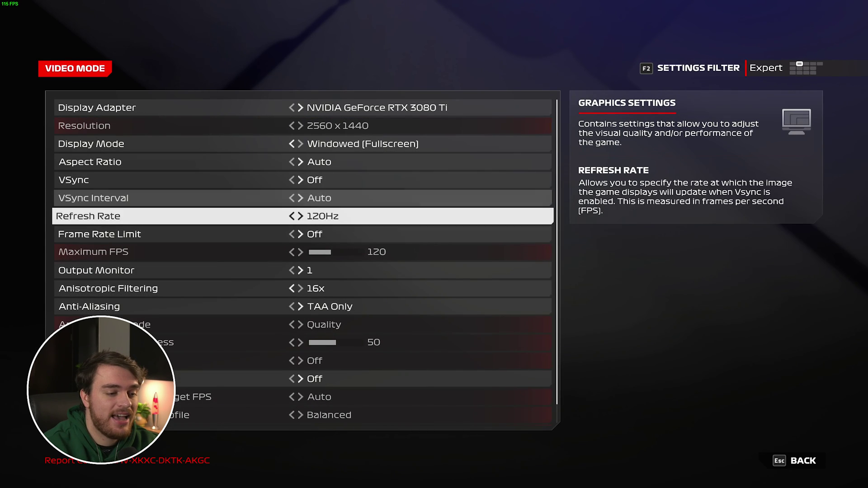
key(Right)
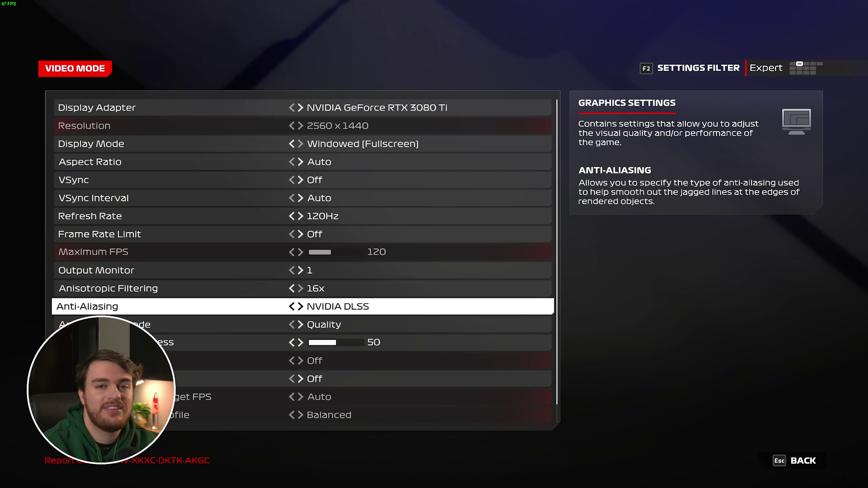
key(Down)
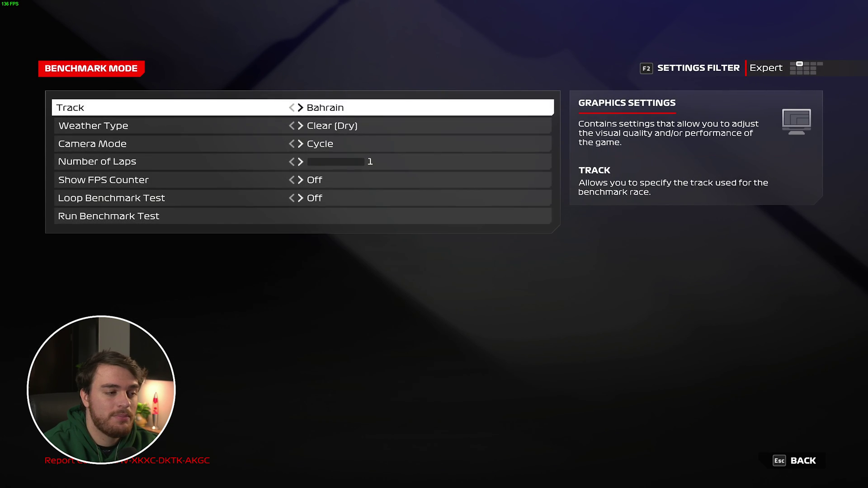
Run the Bahrain benchmark test again with DLSS enabled
key(Down)
key(Down)
key(Down)
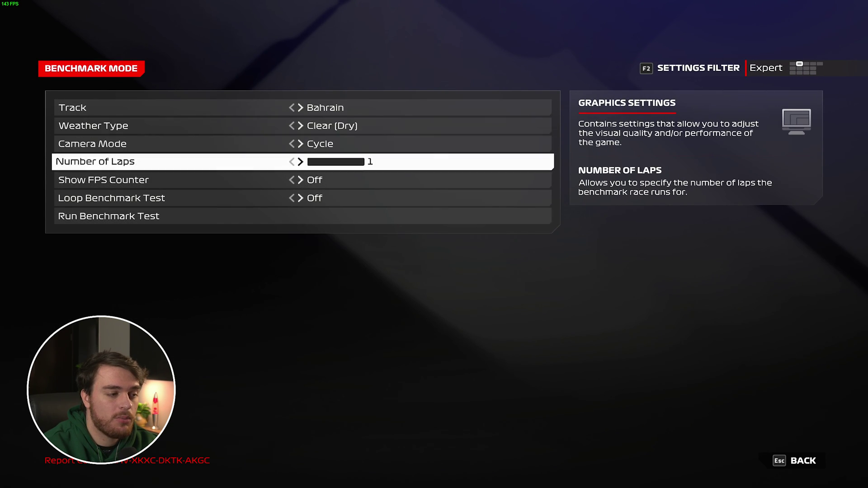
key(Down)
key(Down)
key(Down)
key(Return)
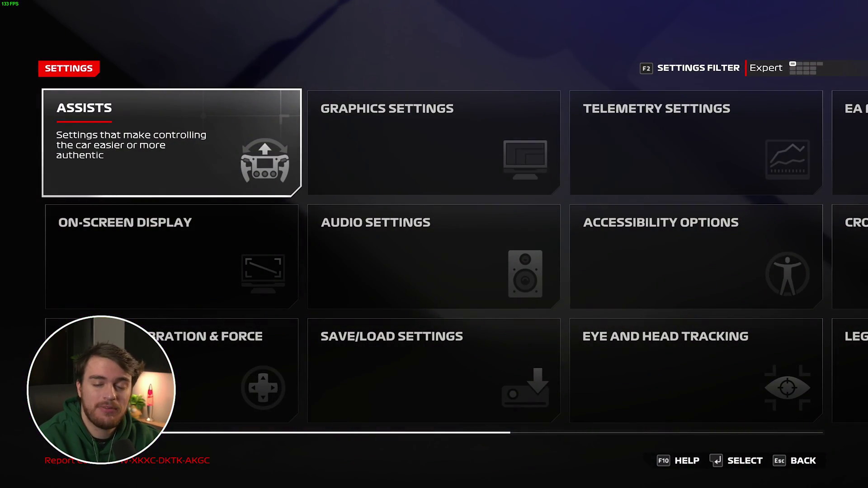
In Graphics Settings, review the Low advanced options and return to Lighting Quality at Medium
key(Right)
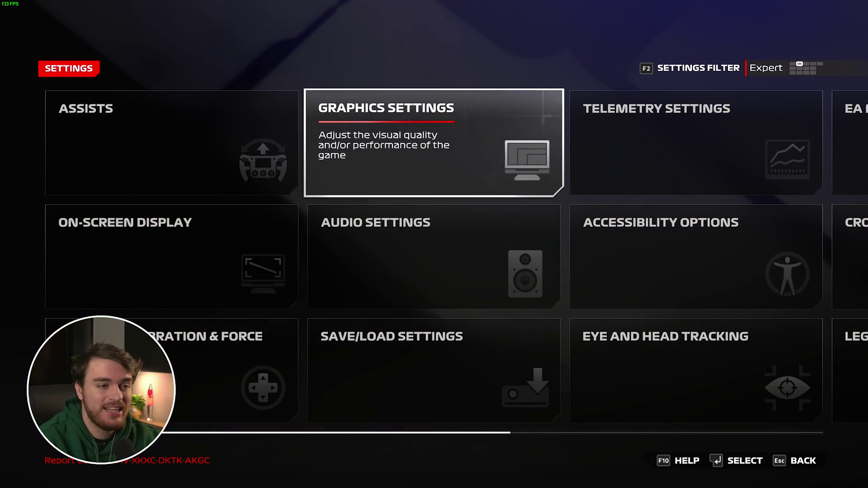
key(Return)
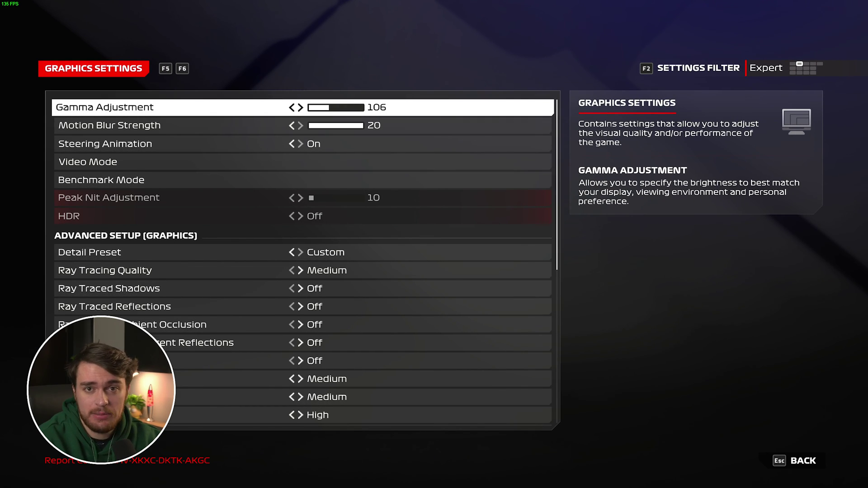
key(Down)
key(Down)
key(Down)
key(Down)
key(Down)
key(Down)
key(Down)
key(Down)
key(Down)
key(Down)
key(Down)
key(Down)
key(Down)
key(Down)
key(Down)
key(Down)
key(Down)
key(Down)
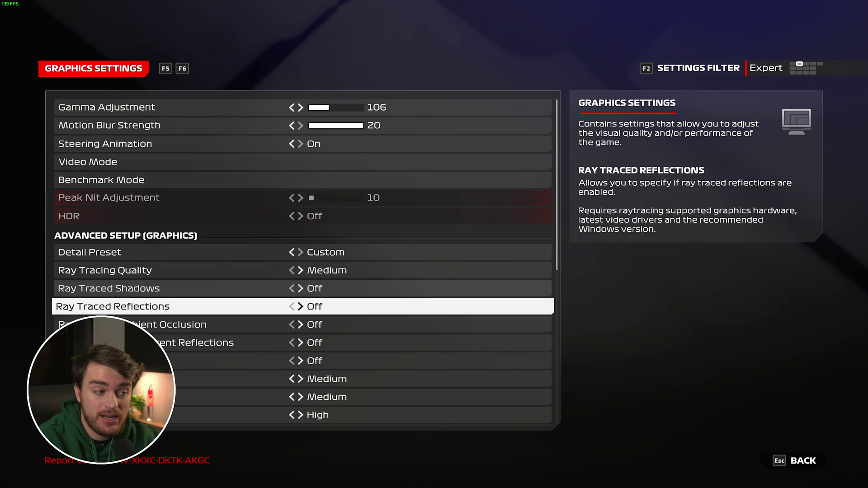
key(Down)
key(Down)
key(Down)
key(Down)
key(Down)
key(Down)
key(Down)
key(Down)
key(Down)
key(Down)
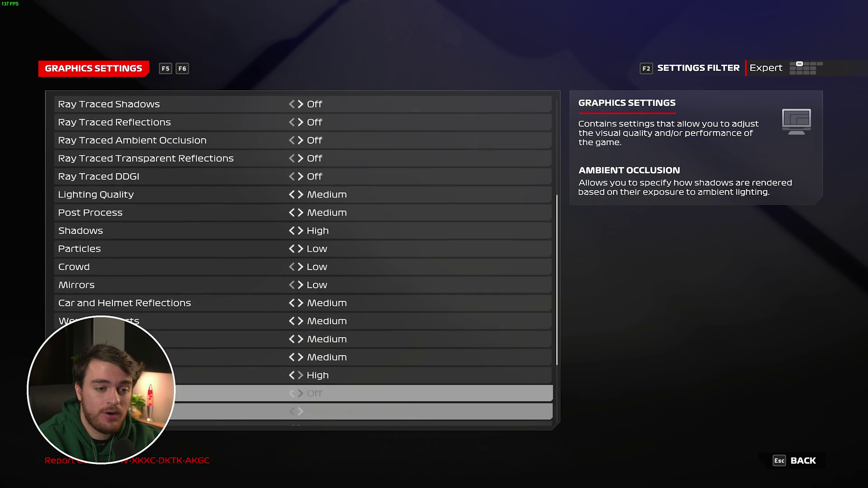
key(Up)
key(Up)
key(Up)
key(Up)
key(Up)
key(Up)
key(Up)
key(Up)
key(Up)
key(Up)
key(Up)
key(Up)
key(Up)
key(Up)
key(Up)
key(Up)
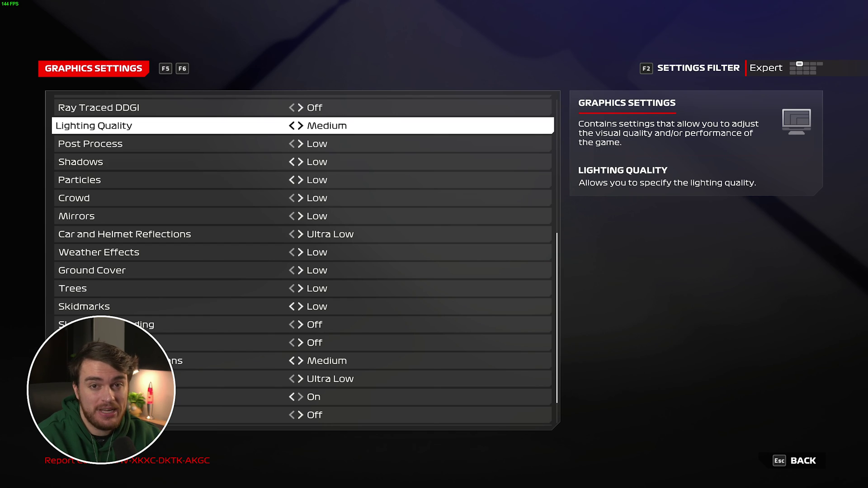
Try Shadows at Ultra Low and Skidmarks Off, then restore both to Low
key(Down)
key(Down)
key(Down)
key(Down)
key(Down)
key(Down)
key(Down)
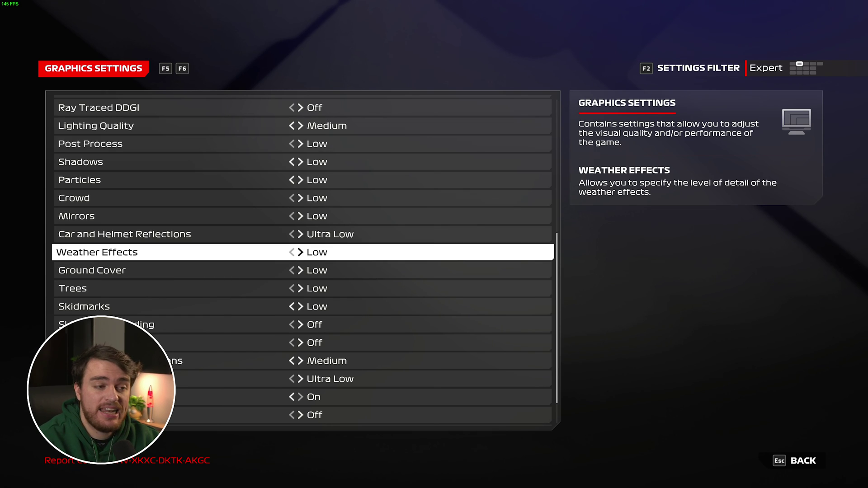
key(Up)
key(Up)
key(Up)
key(Up)
key(Up)
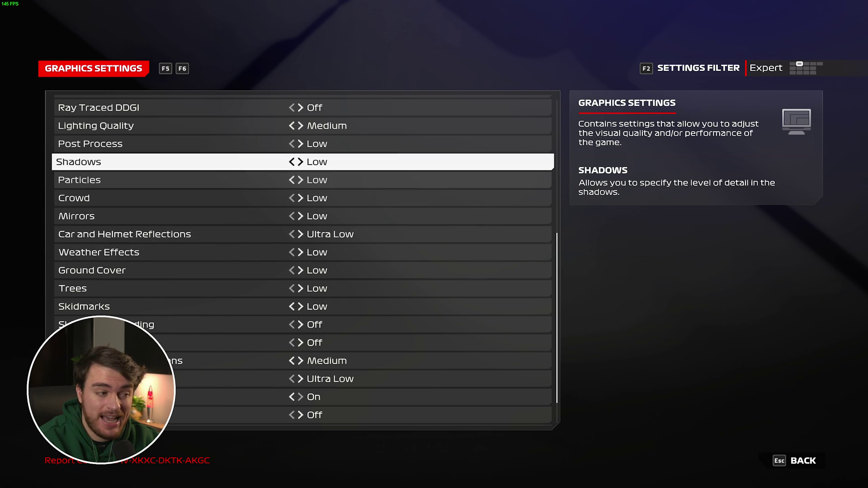
key(Left)
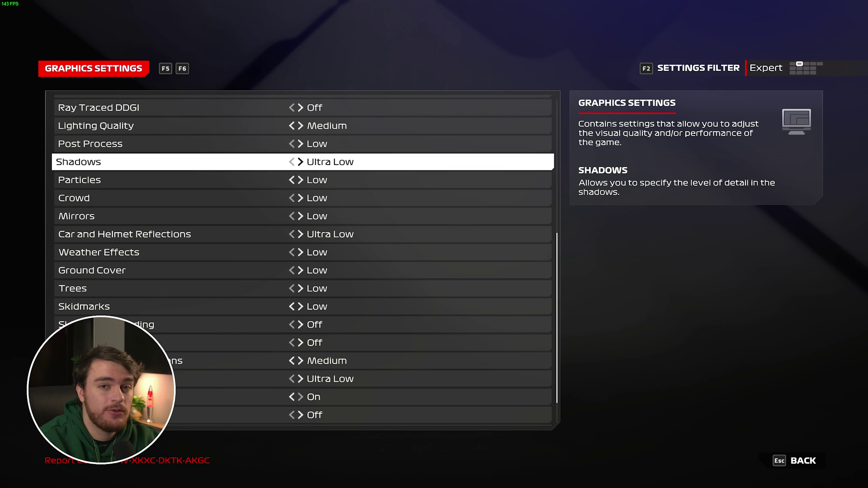
key(Right)
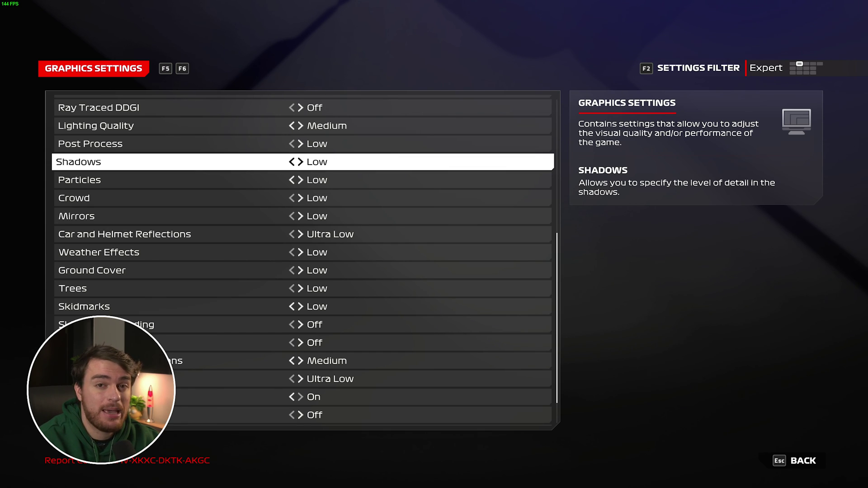
key(Down)
key(Down)
key(Down)
key(Down)
key(Down)
key(Down)
key(Down)
key(Down)
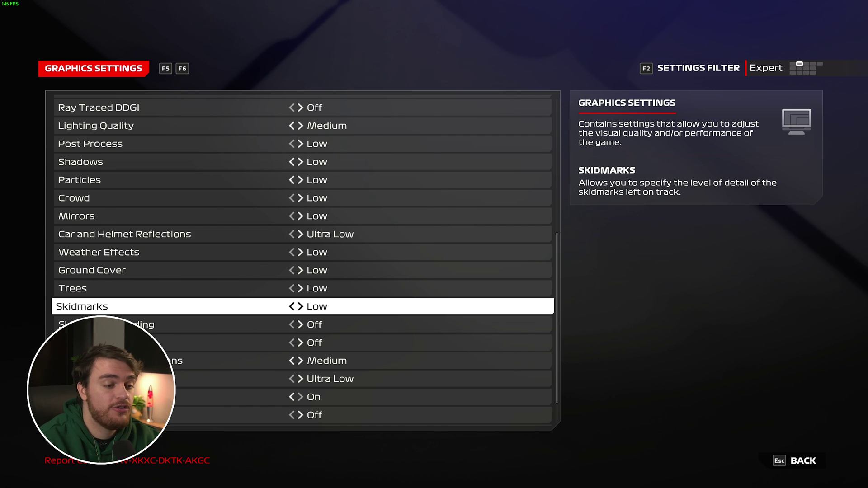
key(Left)
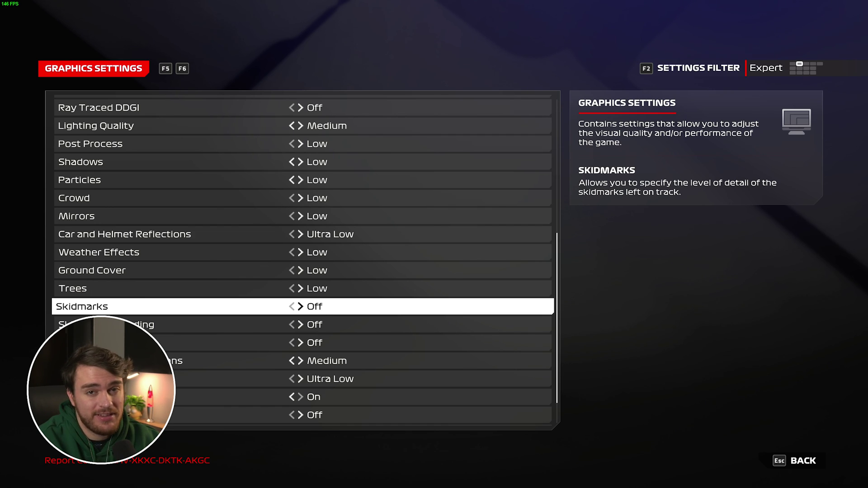
key(Right)
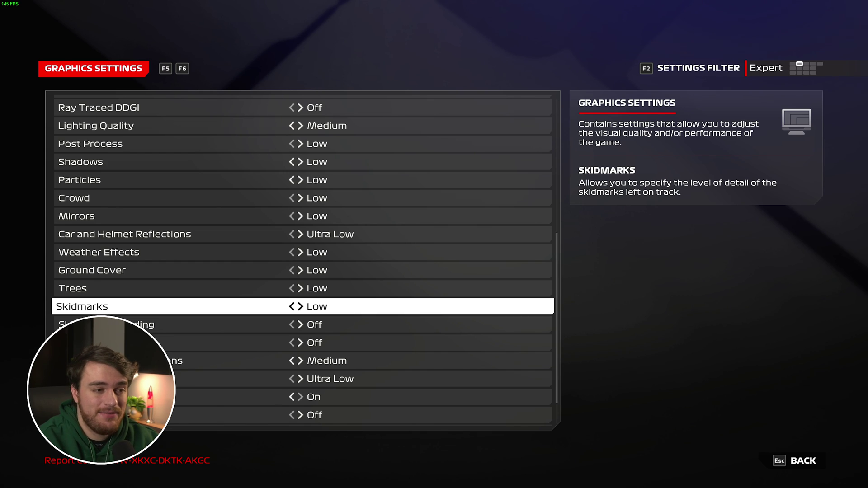
Try Screen Space Reflections Off, restore it to Medium, and scroll to Chromatic Aberration
key(Down)
key(Down)
key(Down)
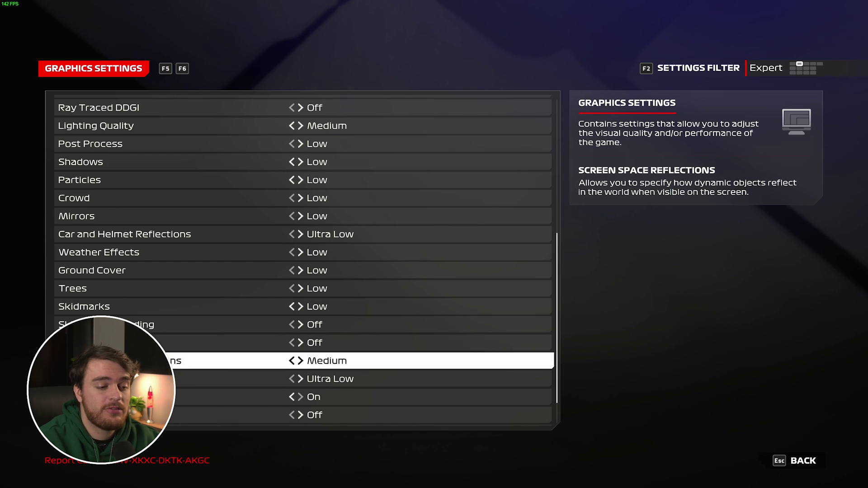
key(Left)
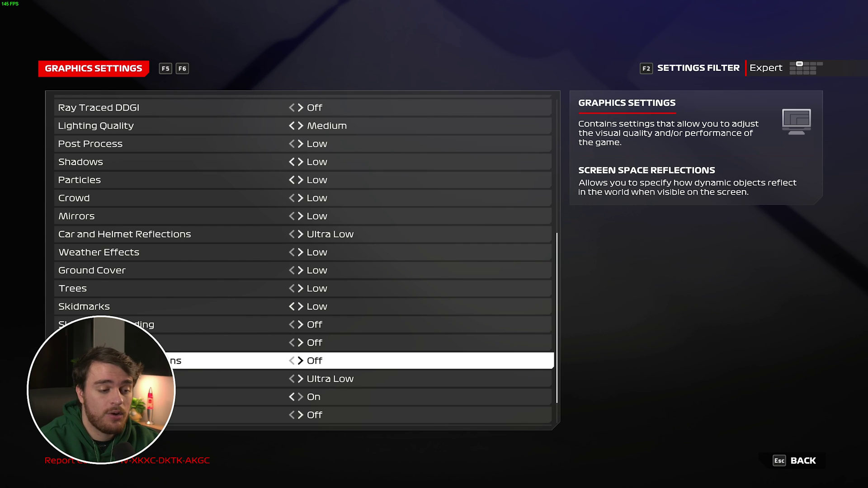
key(Right)
click(362, 397)
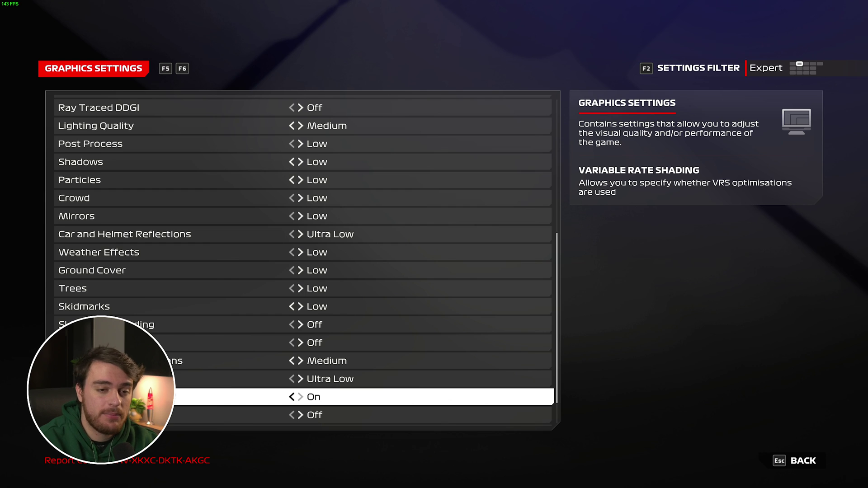
key(Down)
key(Down)
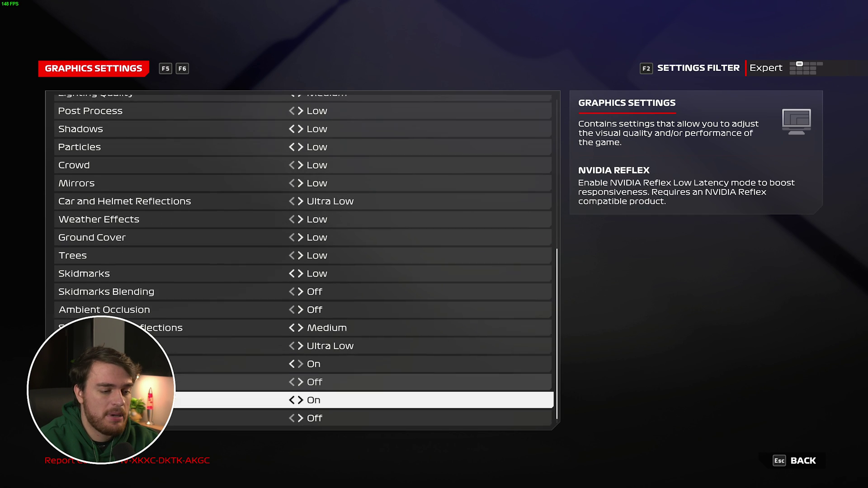
key(Down)
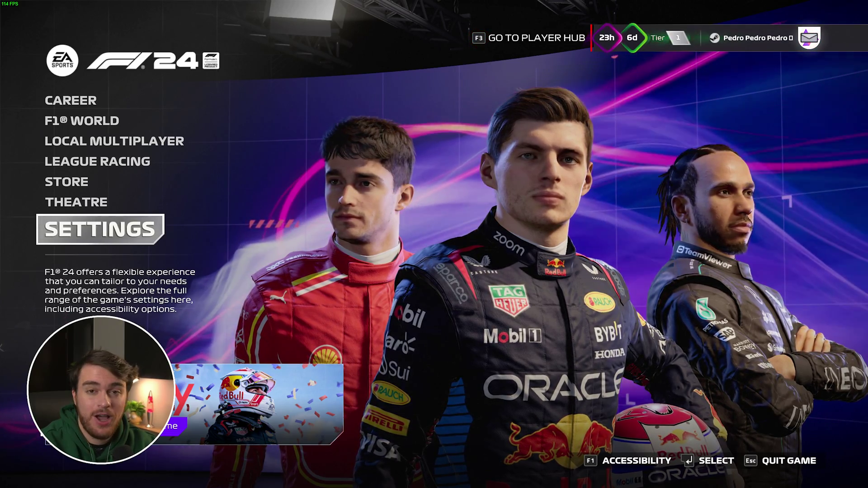
key(Up)
key(Up)
key(Up)
key(Up)
key(Up)
key(Up)
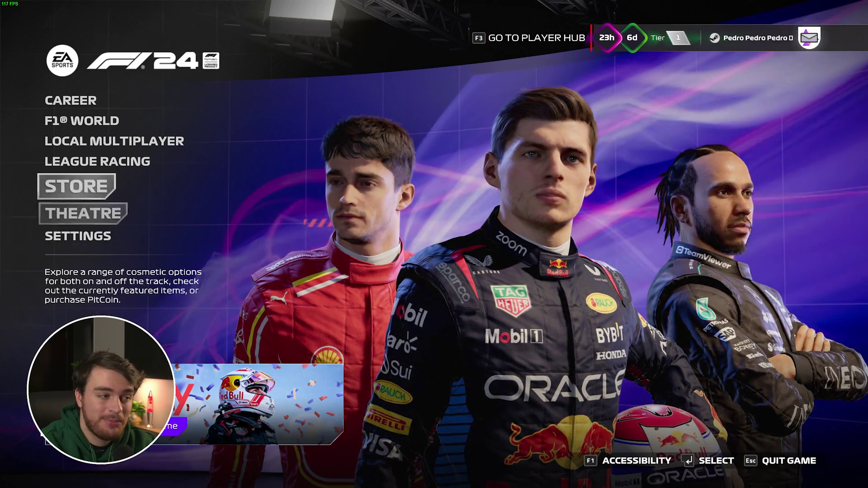